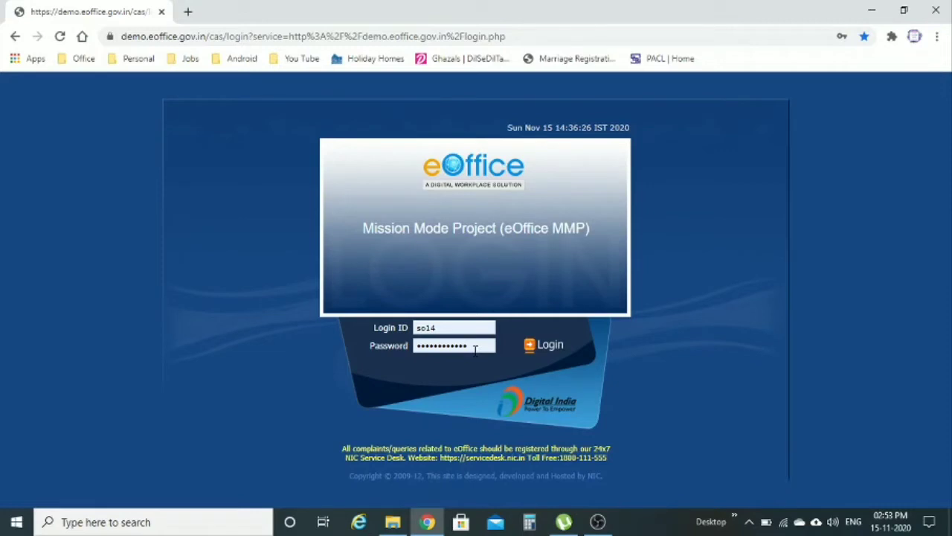
# Step: Sign in to eOffice and scroll through the home page
pyautogui.click(530, 346)
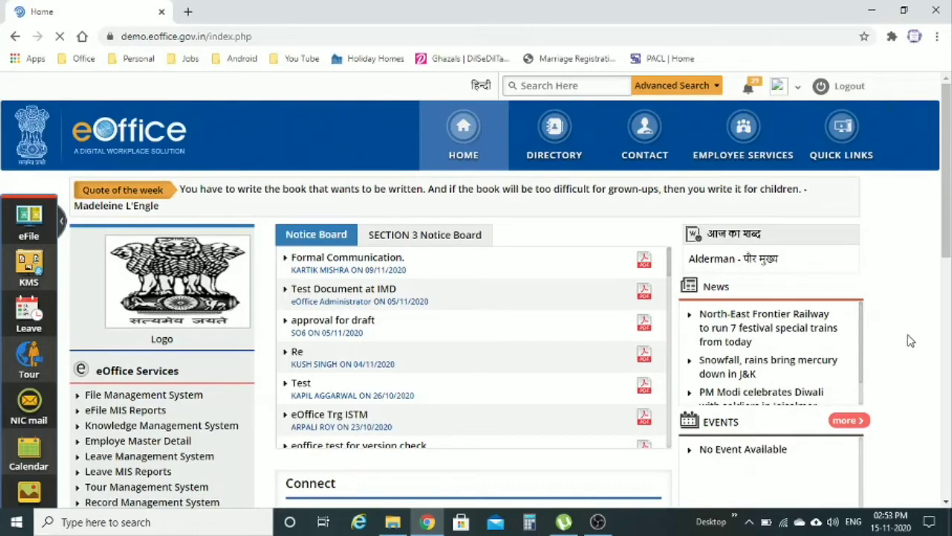
pyautogui.scroll(-1, 909, 339)
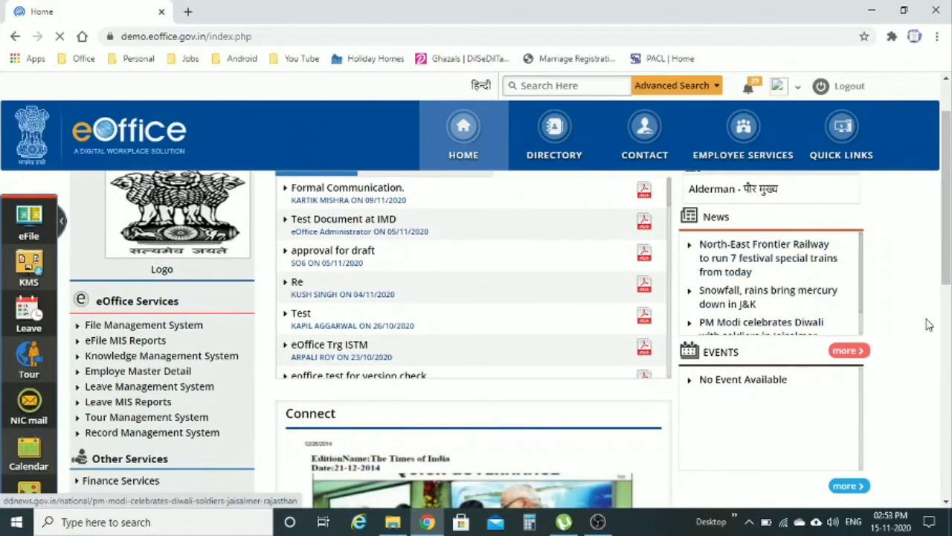
pyautogui.scroll(1, 562, 404)
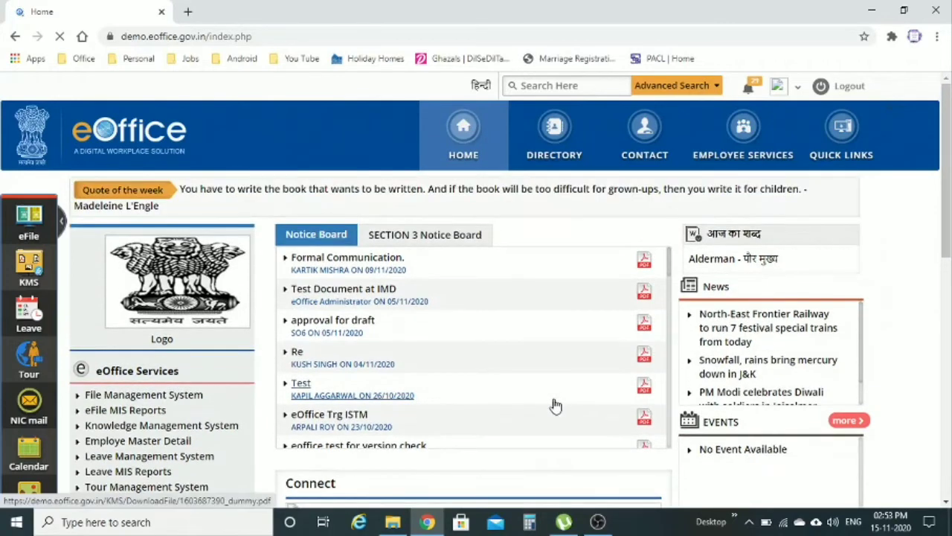
pyautogui.scroll(-1, 297, 359)
pyautogui.scroll(-1, 149, 328)
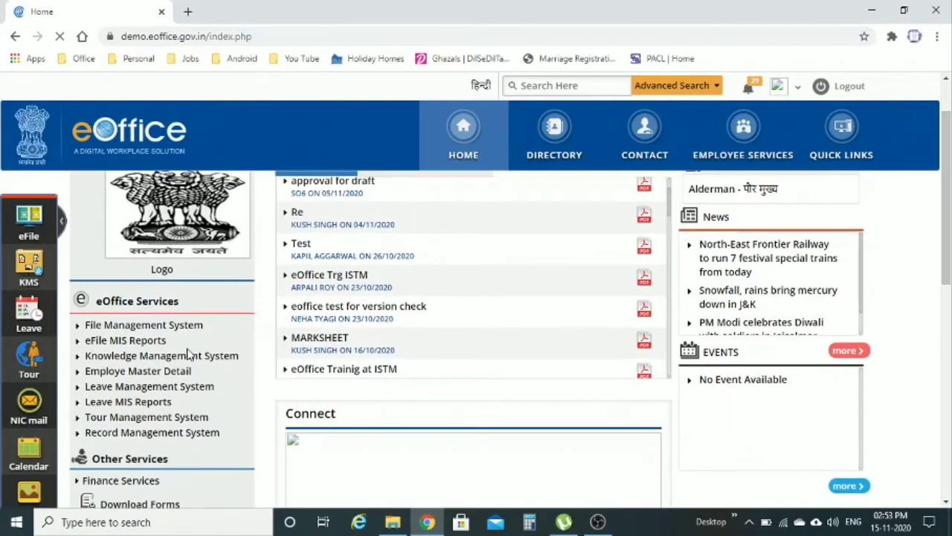
# Step: Point out the eOffice Services list and open File Management System from it
pyautogui.moveTo(65, 286); pyautogui.dragTo(246, 423)
pyautogui.scroll(-1, 246, 422)
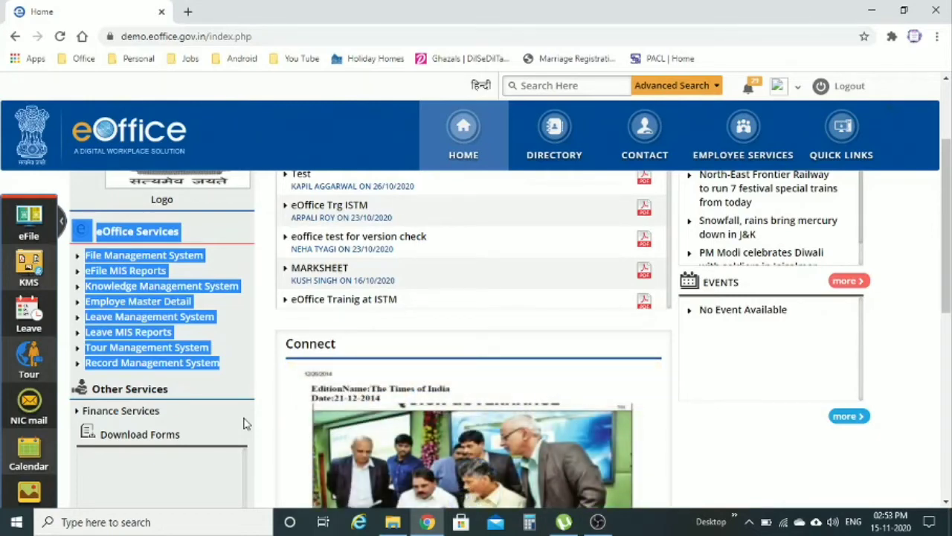
pyautogui.click(248, 387)
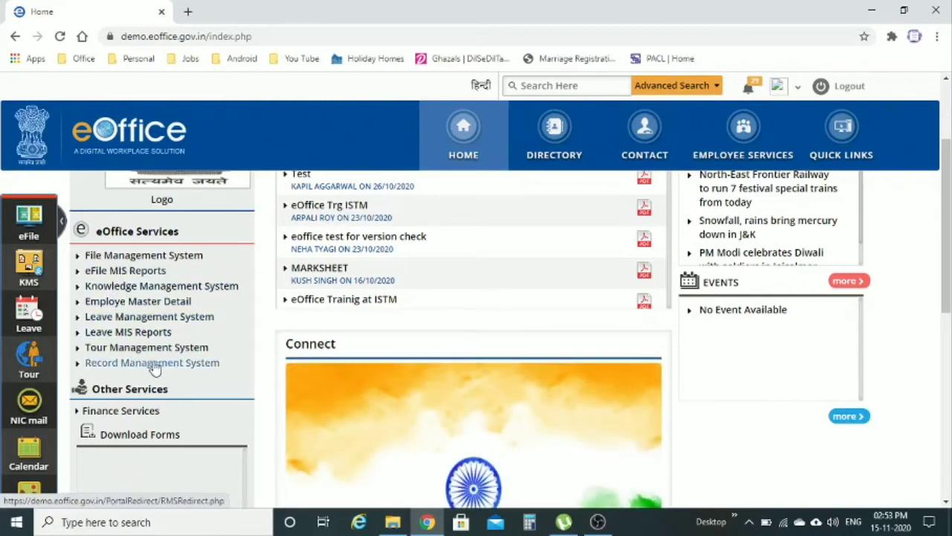
pyautogui.scroll(2, 223, 379)
pyautogui.scroll(-2, 245, 385)
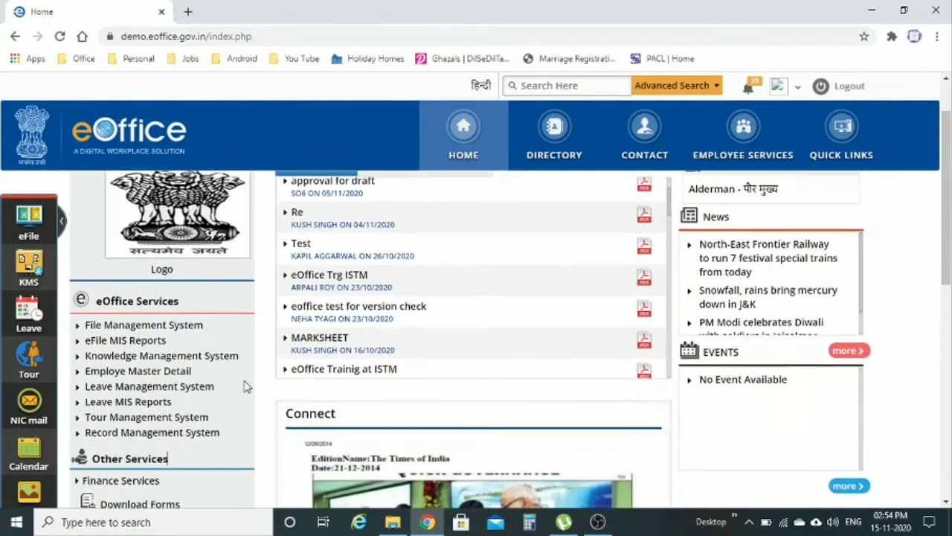
pyautogui.scroll(2, 245, 385)
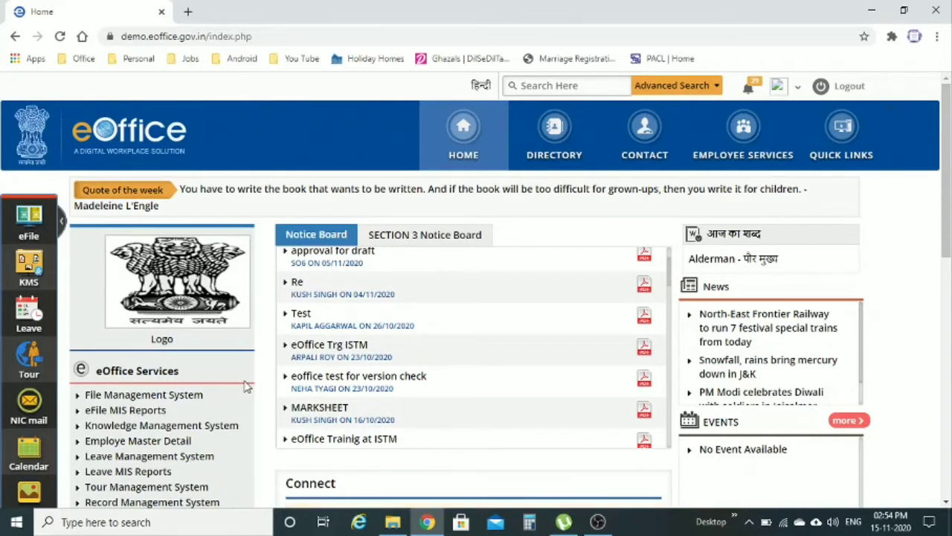
pyautogui.click(182, 394)
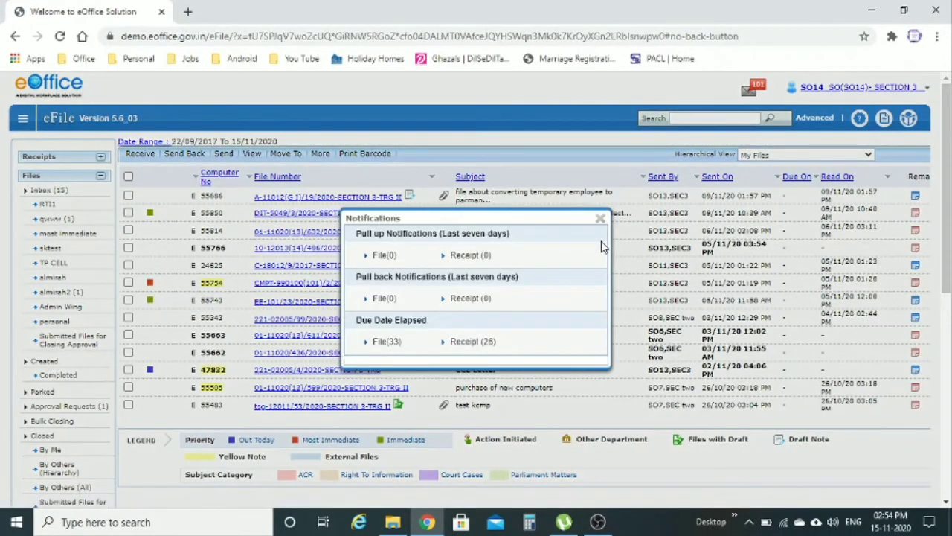
# Step: Close the Notifications popup and switch to the Receipts list
pyautogui.click(600, 218)
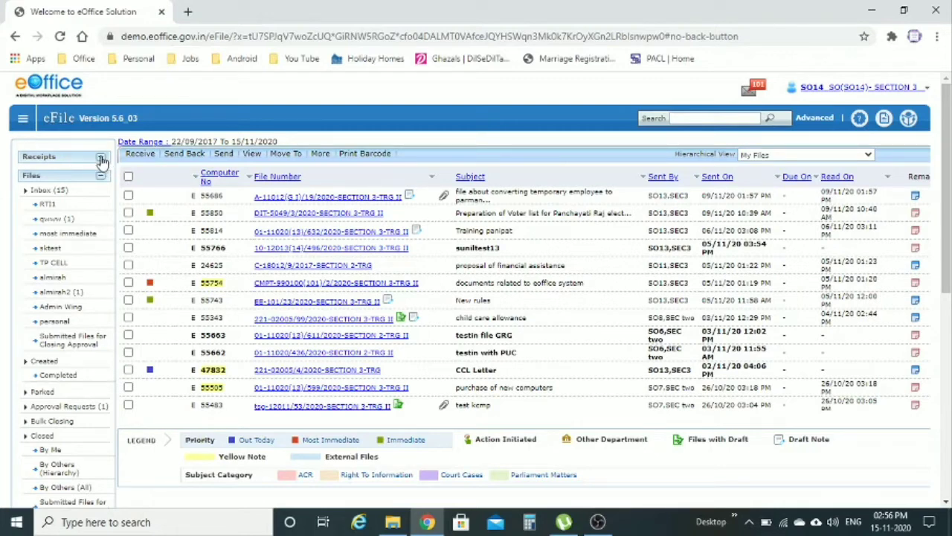
pyautogui.click(101, 161)
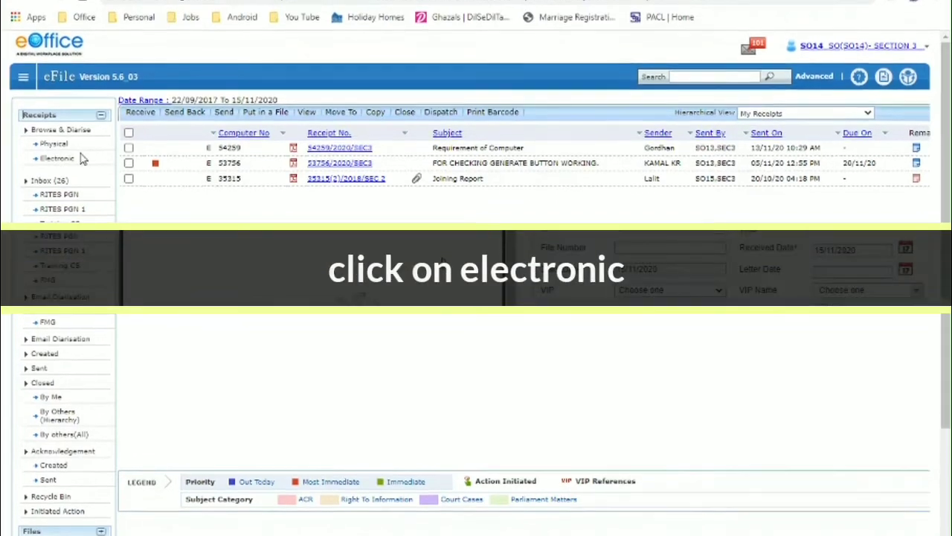
# Step: Start a new Electronic receipt under Browse & Diarise
pyautogui.click(82, 200)
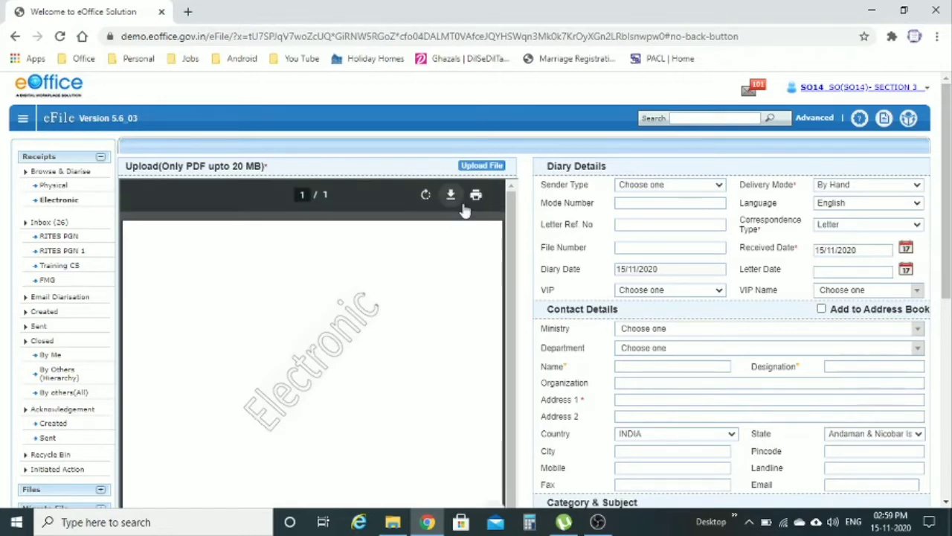
# Step: Upload the PDF '123' from the Downloads folder as the receipt document
pyautogui.click(491, 166)
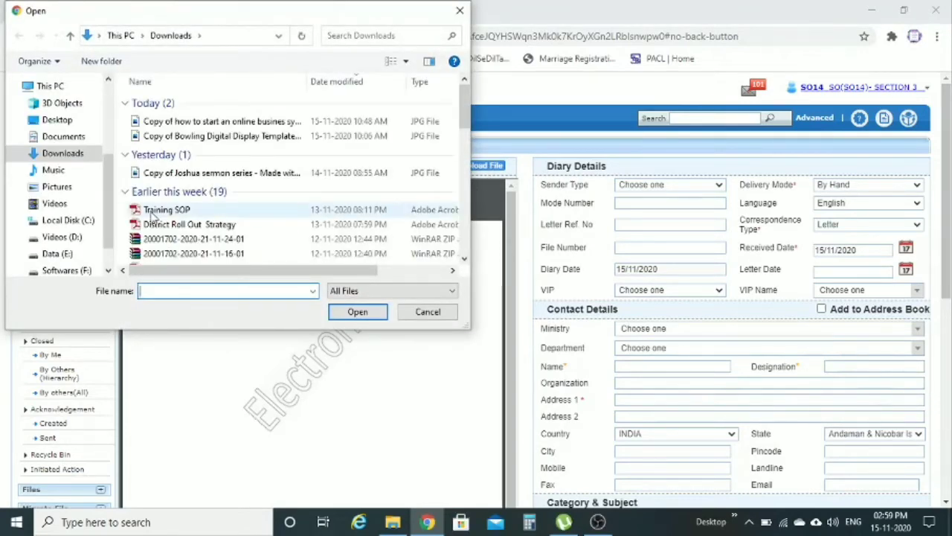
pyautogui.scroll(-3, 240, 227)
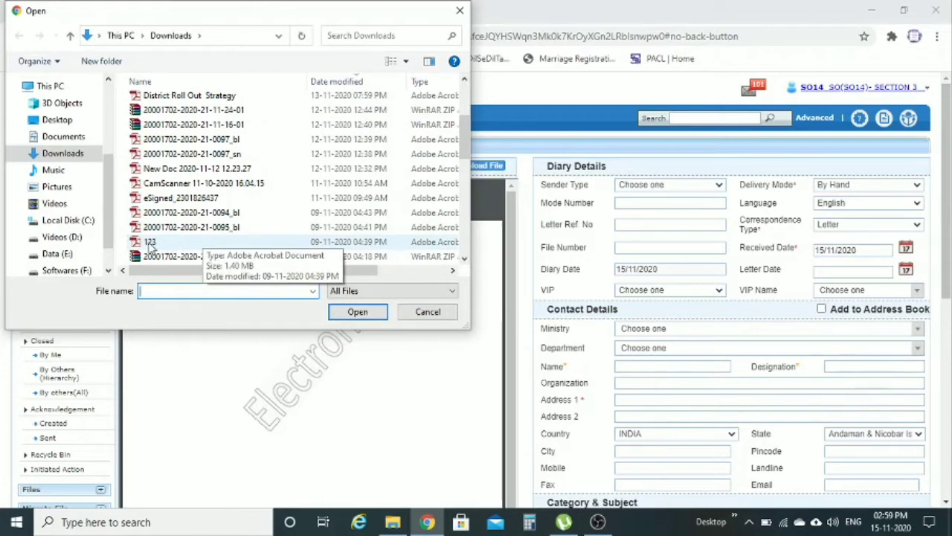
pyautogui.click(149, 244)
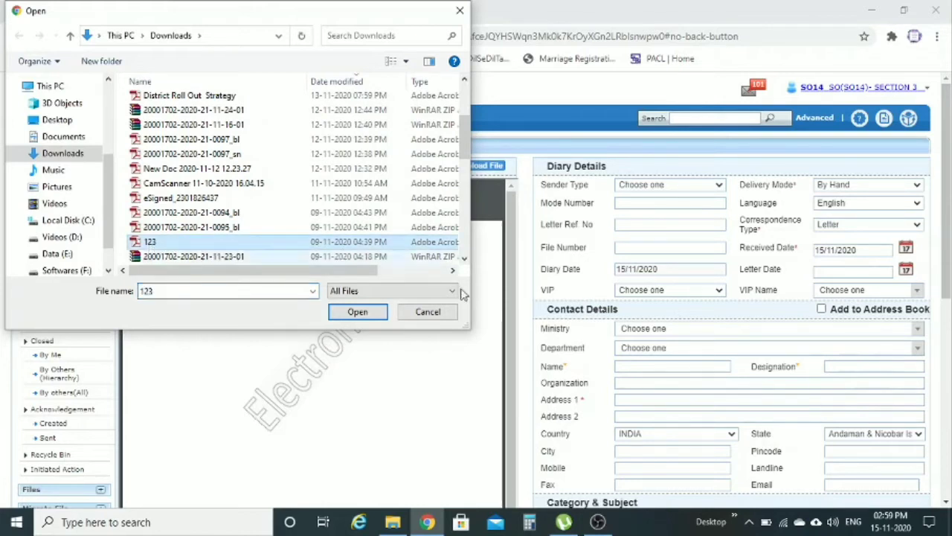
pyautogui.click(375, 314)
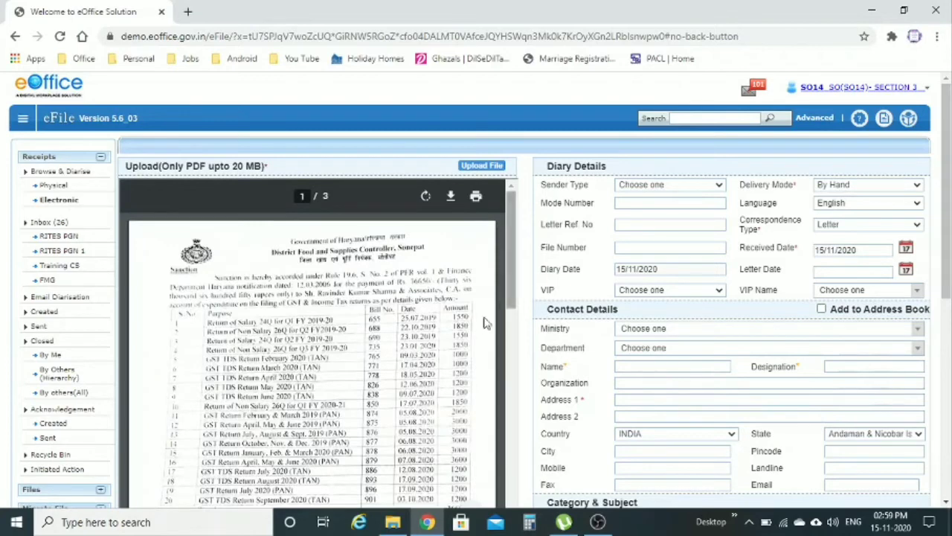
# Step: Review the diary form beside the uploaded letter and open the Sender Type choices
pyautogui.scroll(-3, 480, 327)
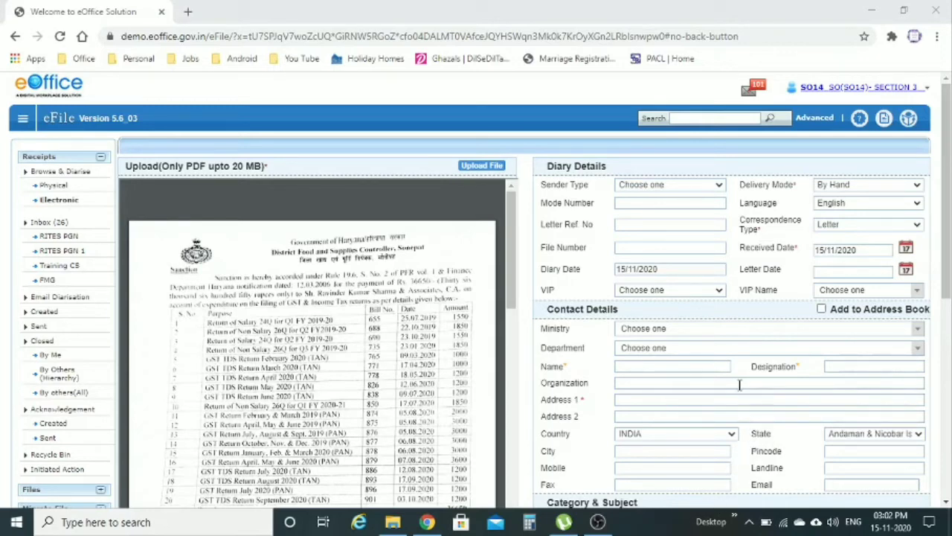
pyautogui.scroll(-1, 740, 383)
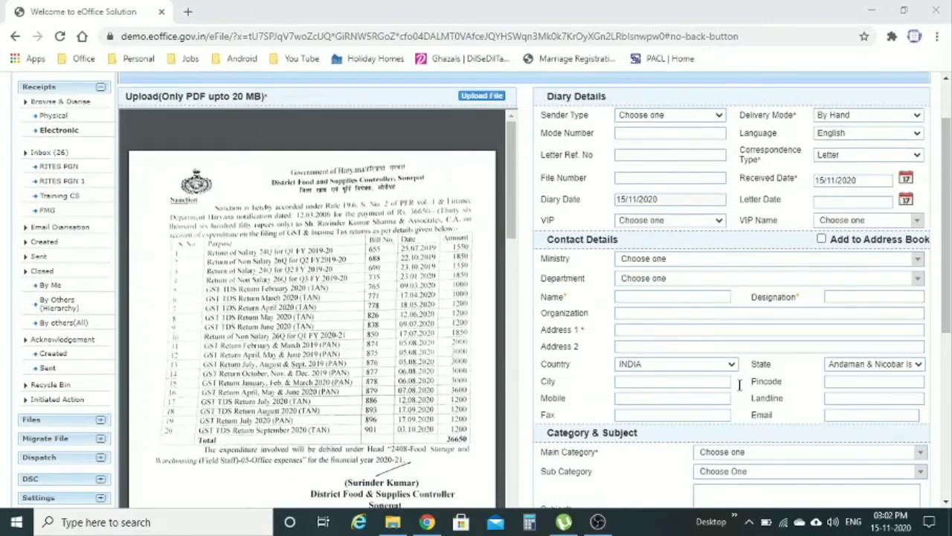
pyautogui.scroll(1, 740, 384)
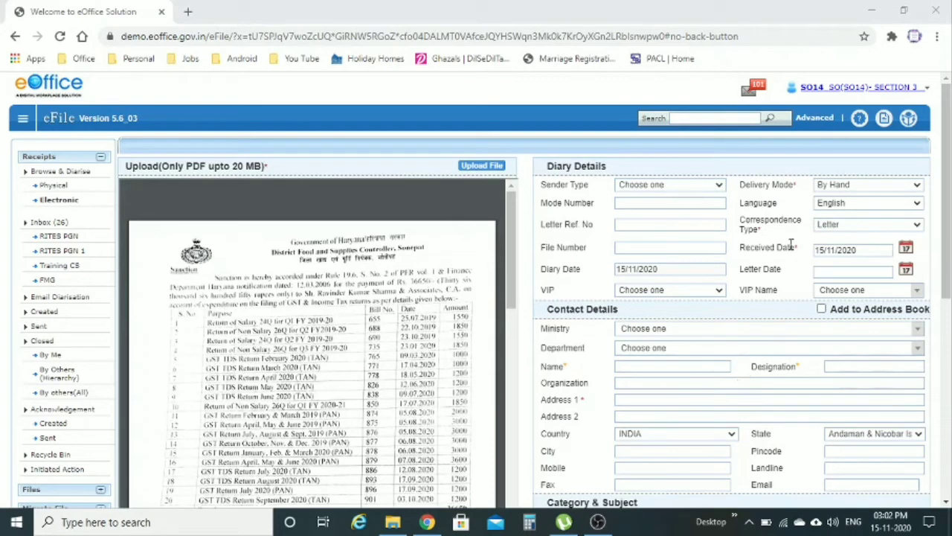
pyautogui.click(800, 184)
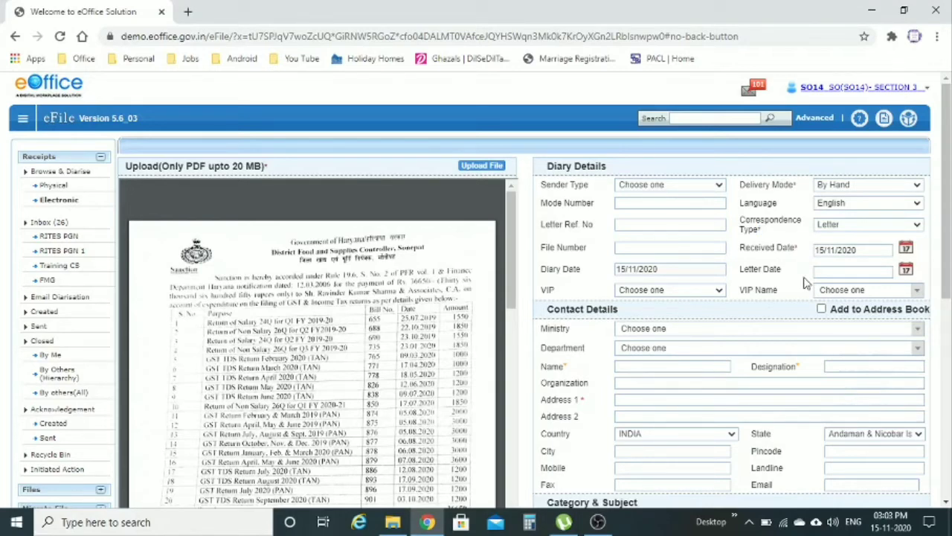
pyautogui.scroll(-1, 806, 282)
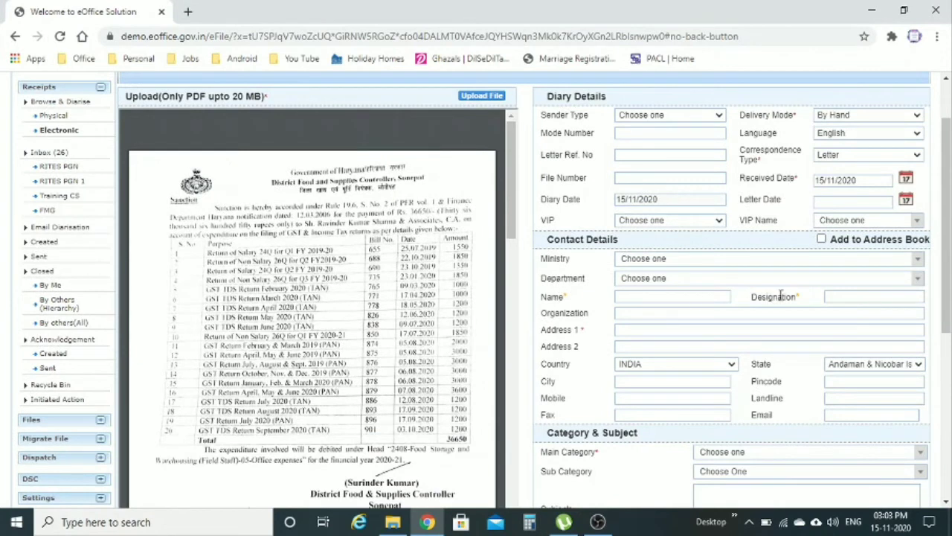
pyautogui.moveTo(797, 296); pyautogui.dragTo(806, 305)
pyautogui.click(816, 311)
pyautogui.scroll(-3, 816, 311)
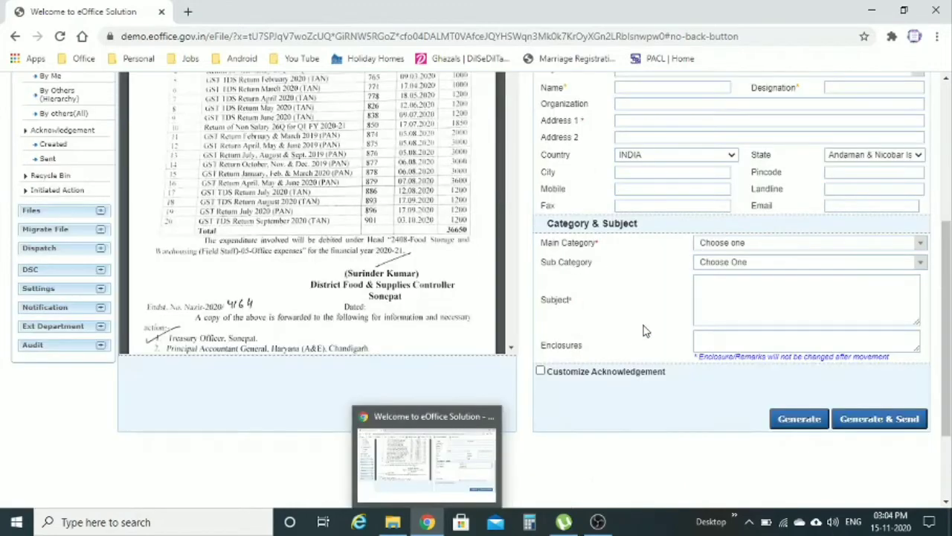
pyautogui.scroll(4, 644, 330)
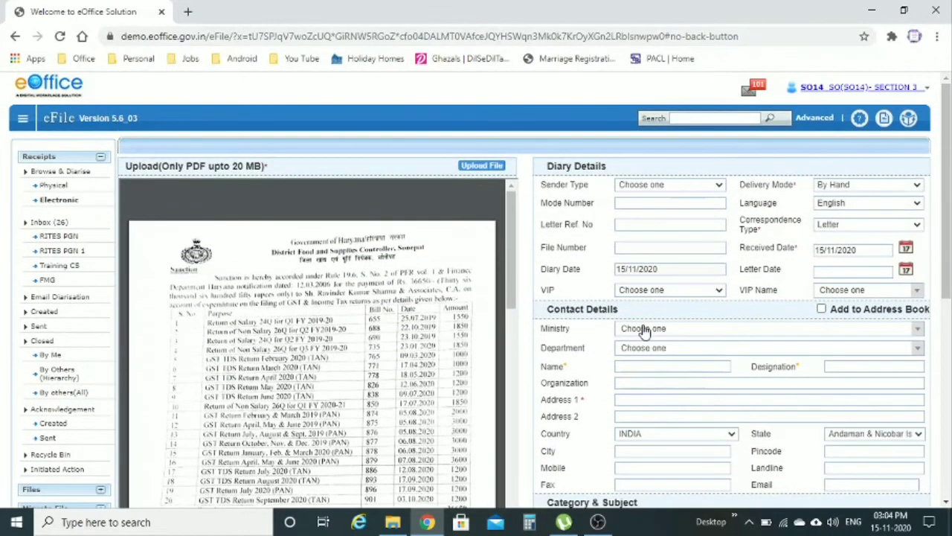
pyautogui.click(719, 188)
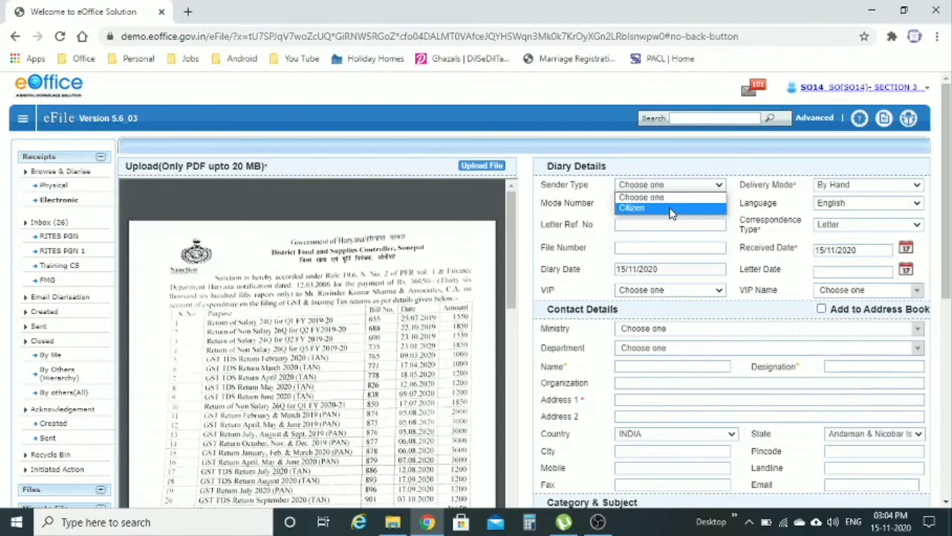
# Step: Check Delivery Mode (By Hand), Language (English) and Correspondence Type (Letter), leaving them unchanged
pyautogui.click(755, 202)
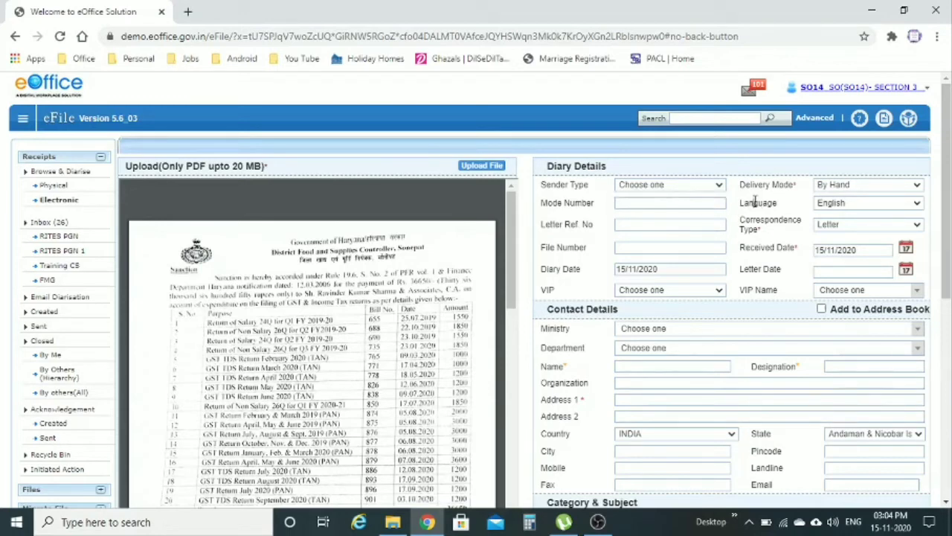
pyautogui.click(837, 186)
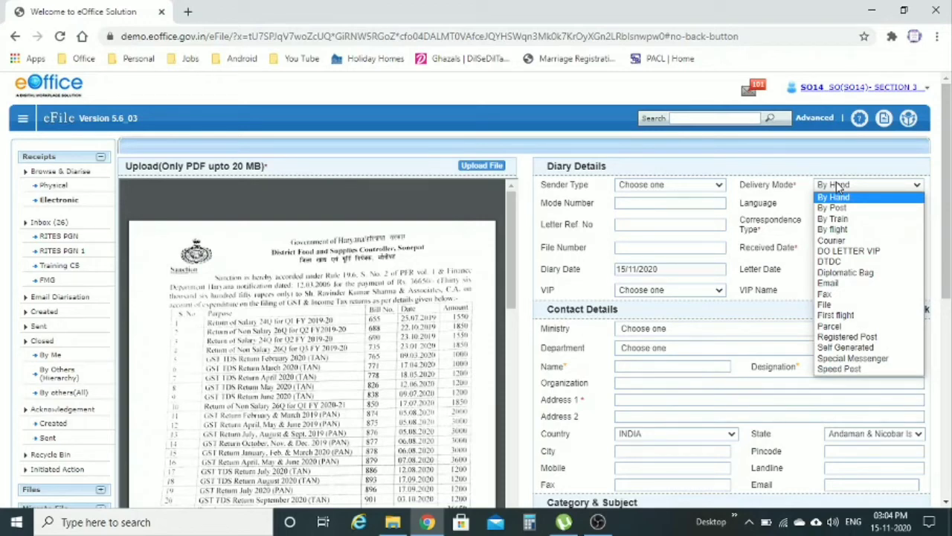
pyautogui.click(832, 197)
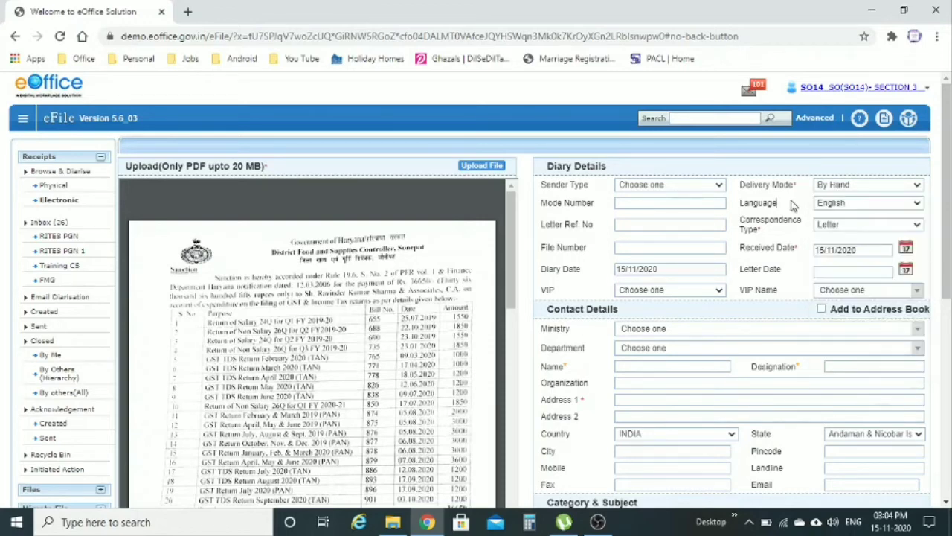
pyautogui.click(831, 210)
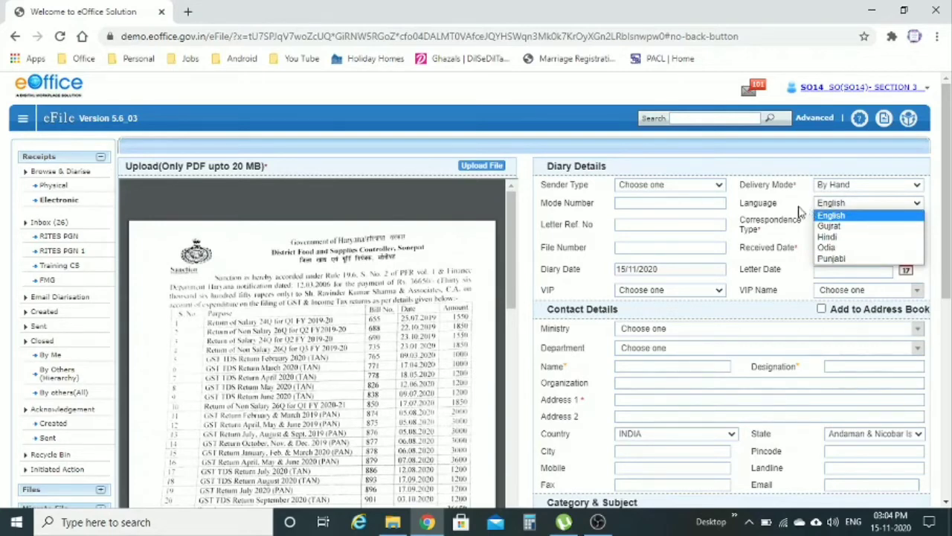
pyautogui.click(831, 213)
pyautogui.scroll(-1, 831, 209)
pyautogui.click(833, 155)
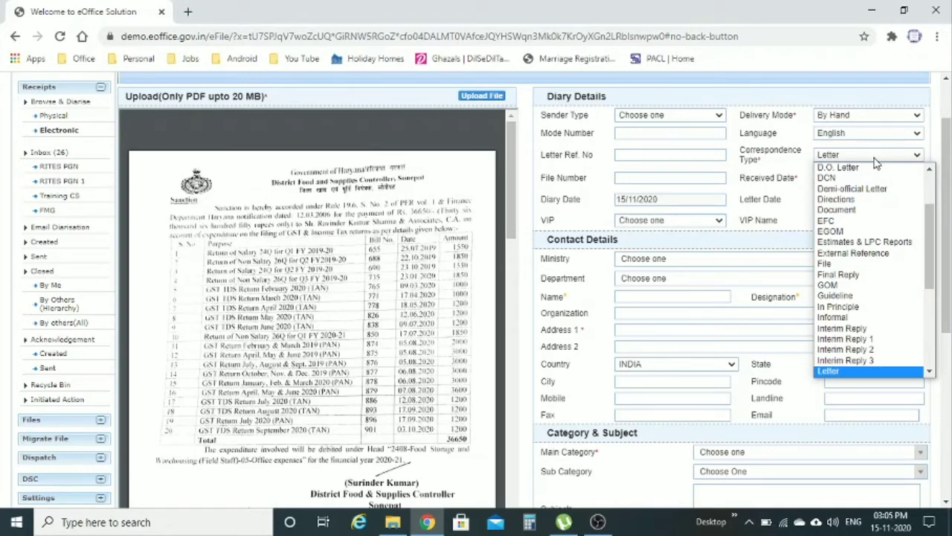
pyautogui.click(799, 183)
pyautogui.scroll(-1, 793, 200)
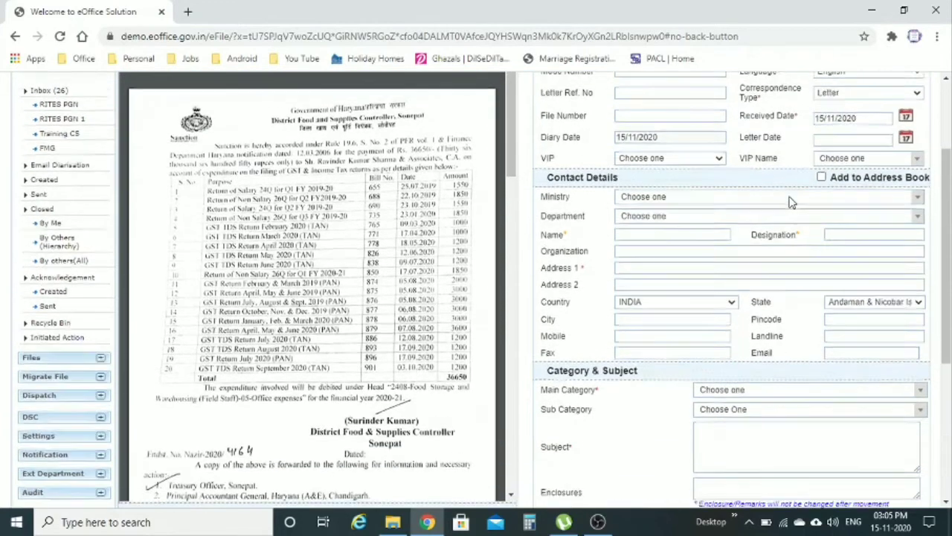
# Step: Browse the Ministry, Department and Sender Type lists, then tick Customize Acknowledgement
pyautogui.click(762, 196)
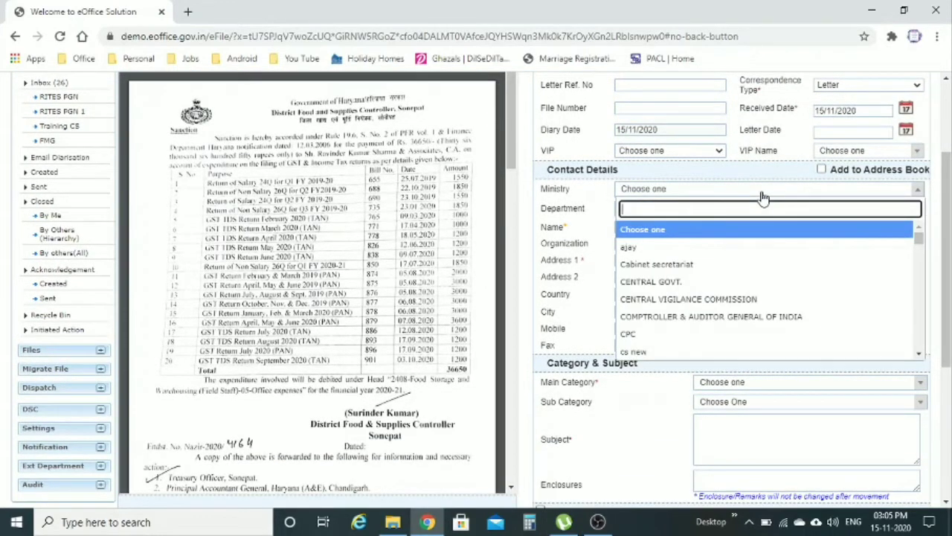
pyautogui.click(763, 197)
pyautogui.click(739, 214)
pyautogui.click(739, 215)
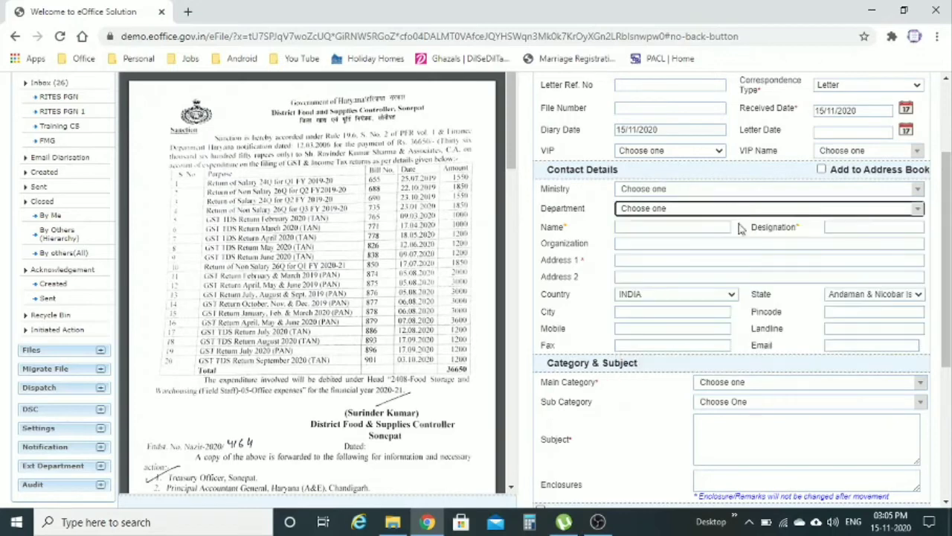
pyautogui.scroll(-2, 739, 232)
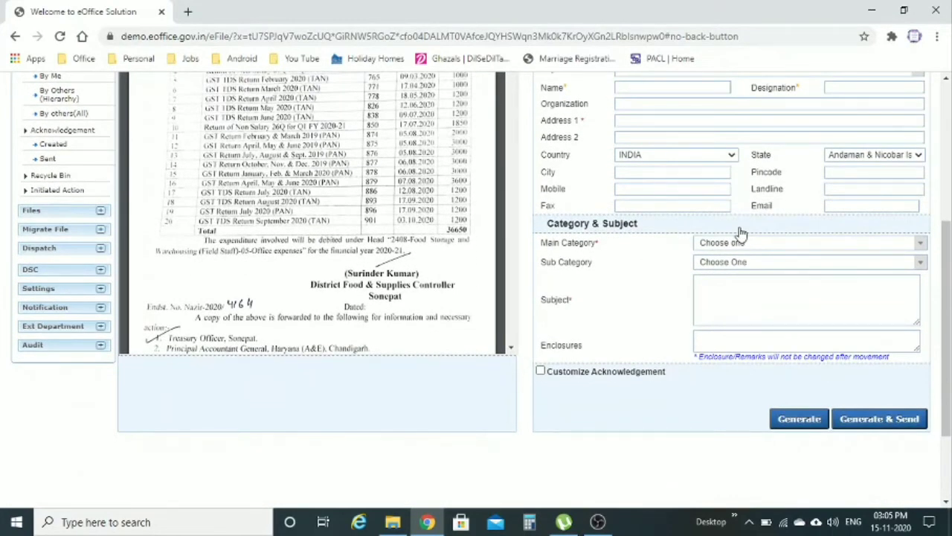
pyautogui.scroll(4, 740, 233)
pyautogui.click(693, 185)
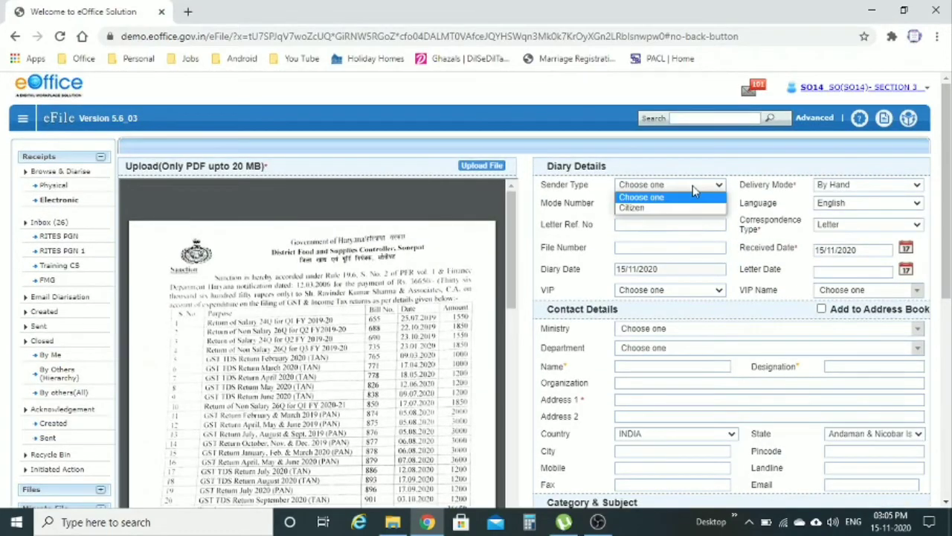
pyautogui.click(693, 185)
pyautogui.scroll(-3, 770, 268)
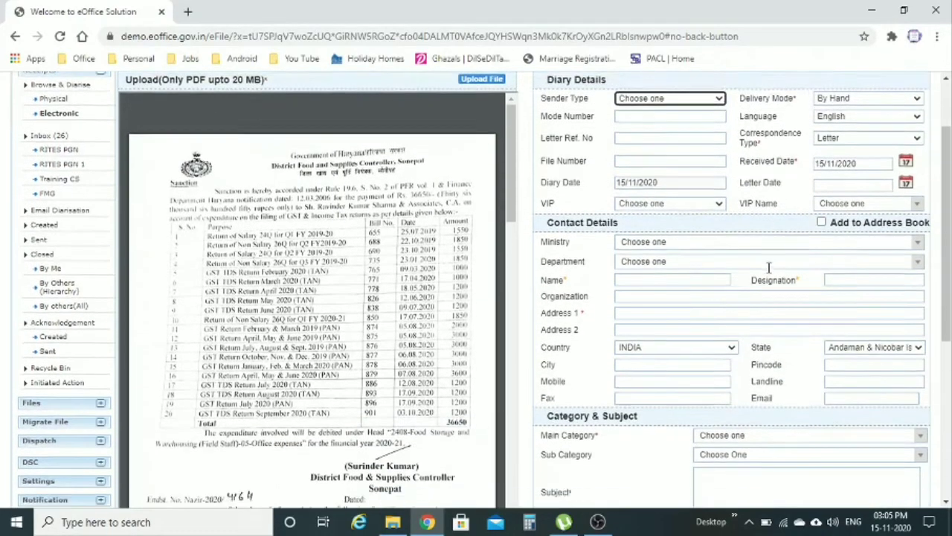
pyautogui.scroll(-2, 770, 272)
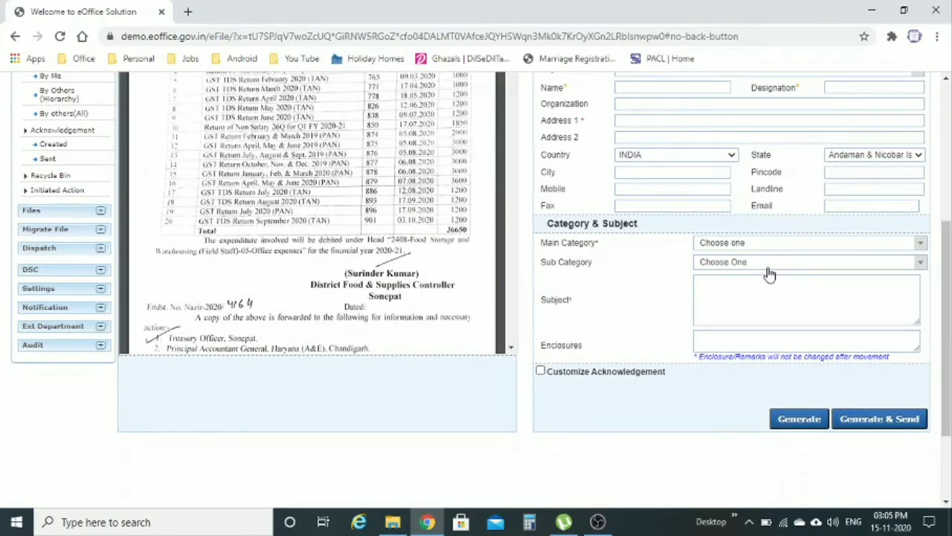
pyautogui.scroll(-1, 675, 276)
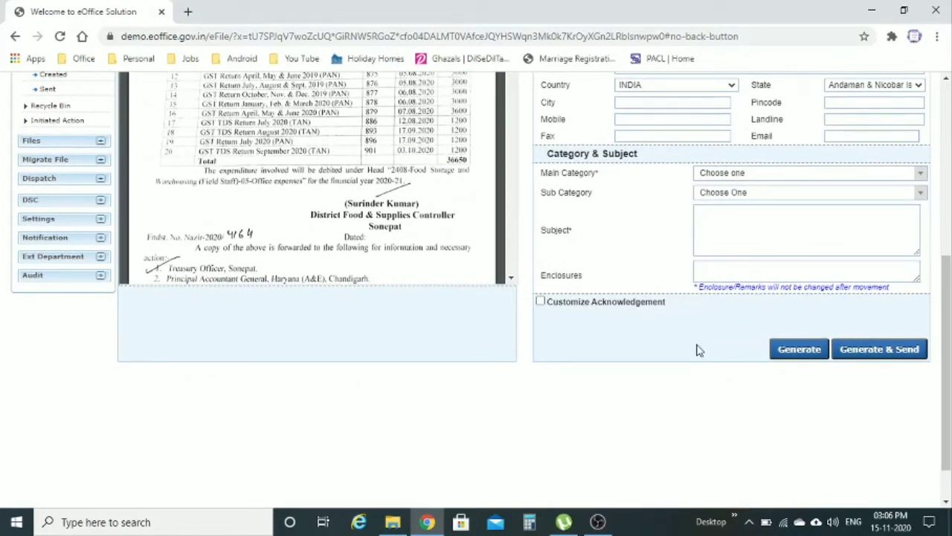
pyautogui.click(541, 302)
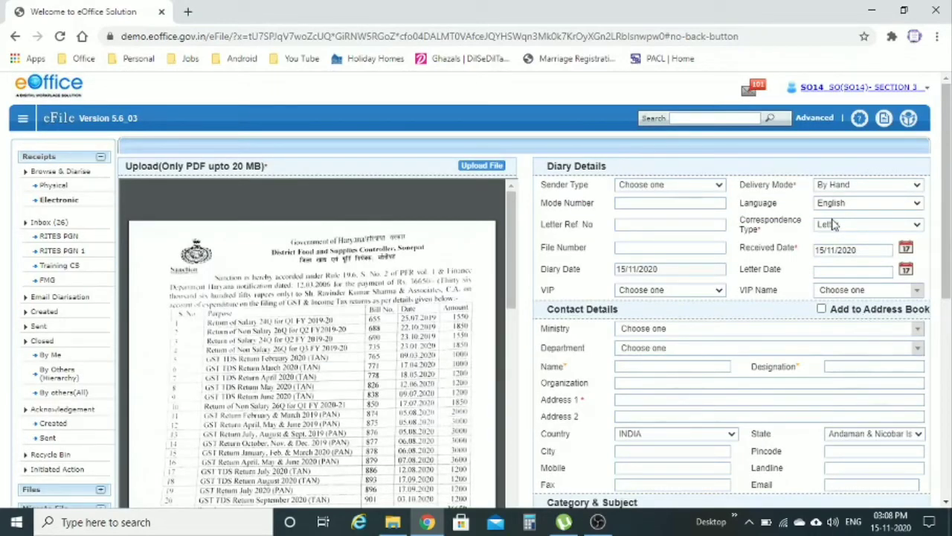
# Step: Set Delivery Mode to By Post, keeping Correspondence Type as Letter
pyautogui.click(861, 187)
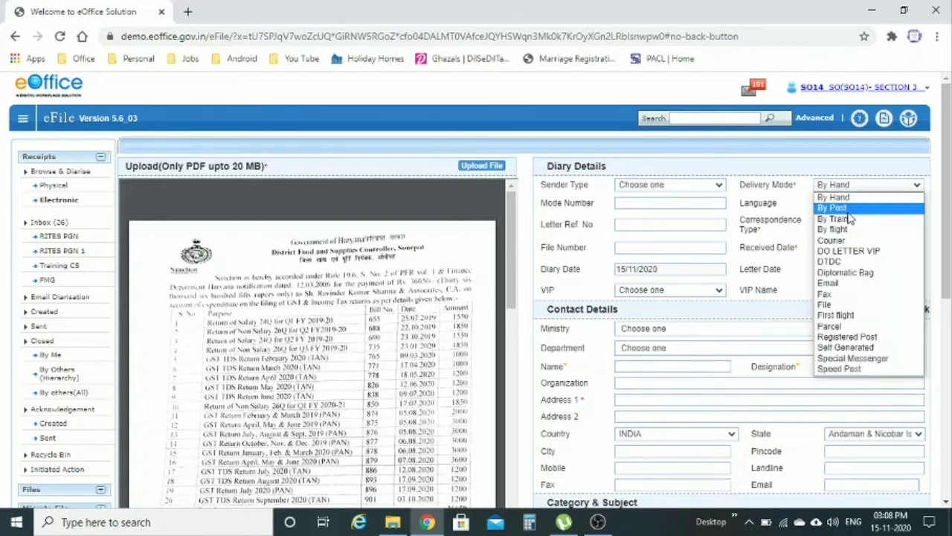
pyautogui.click(851, 209)
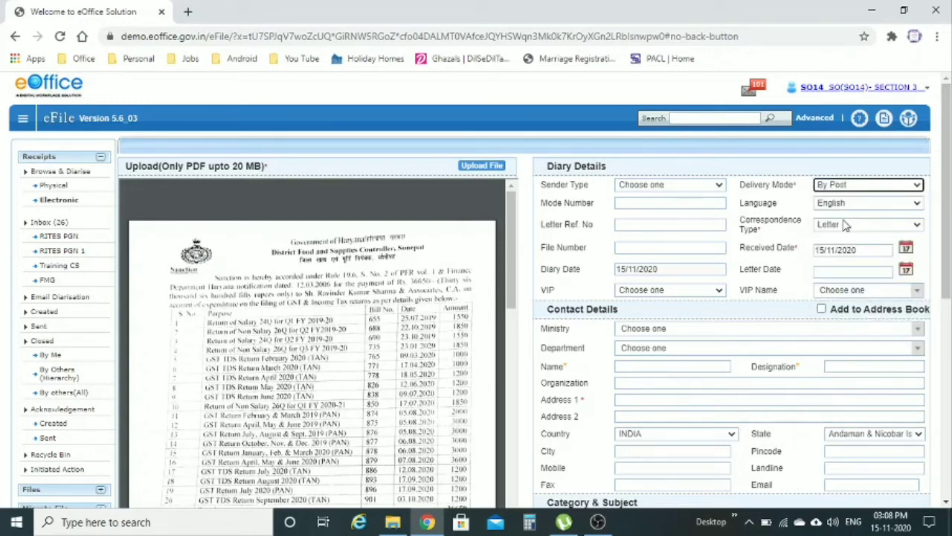
pyautogui.click(846, 228)
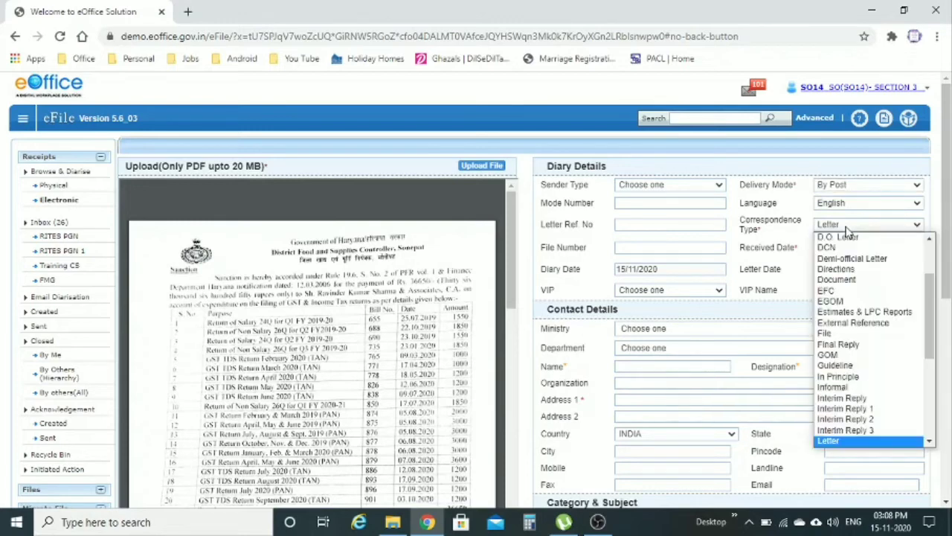
pyautogui.click(846, 227)
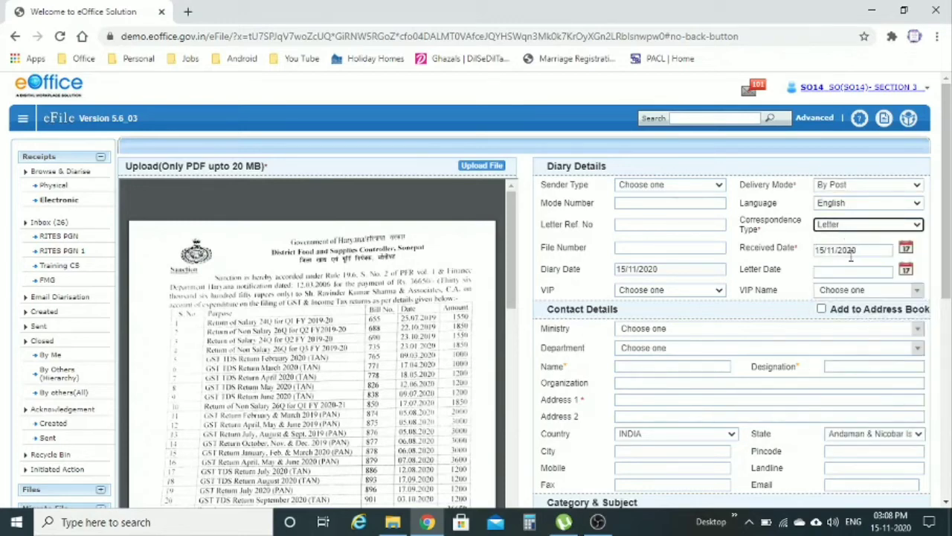
pyautogui.scroll(-1, 856, 255)
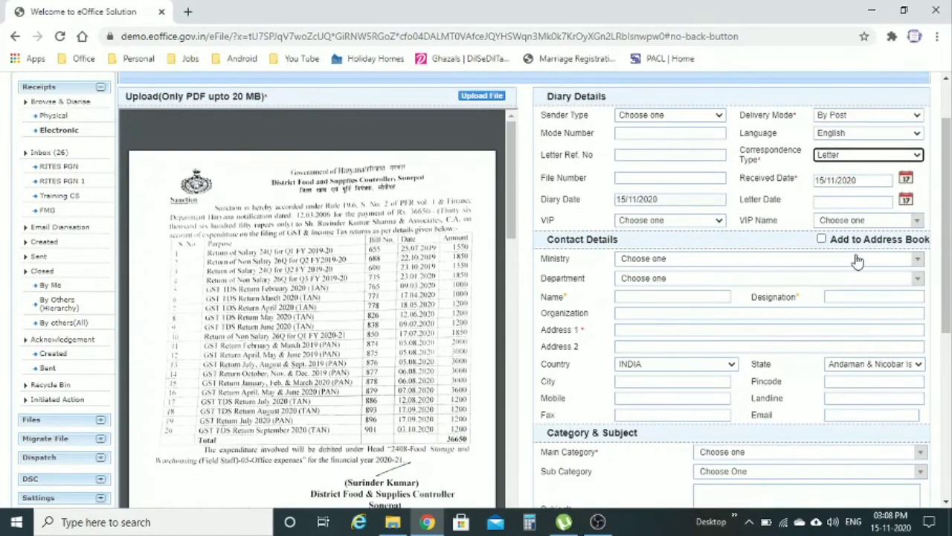
pyautogui.click(797, 213)
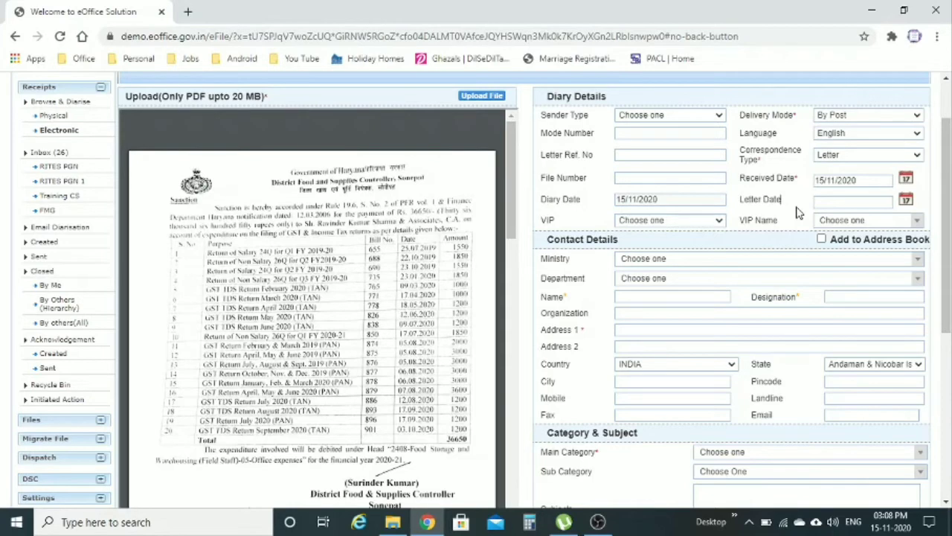
# Step: Enter 'Auditor' as the sender's designation
pyautogui.scroll(-2, 797, 213)
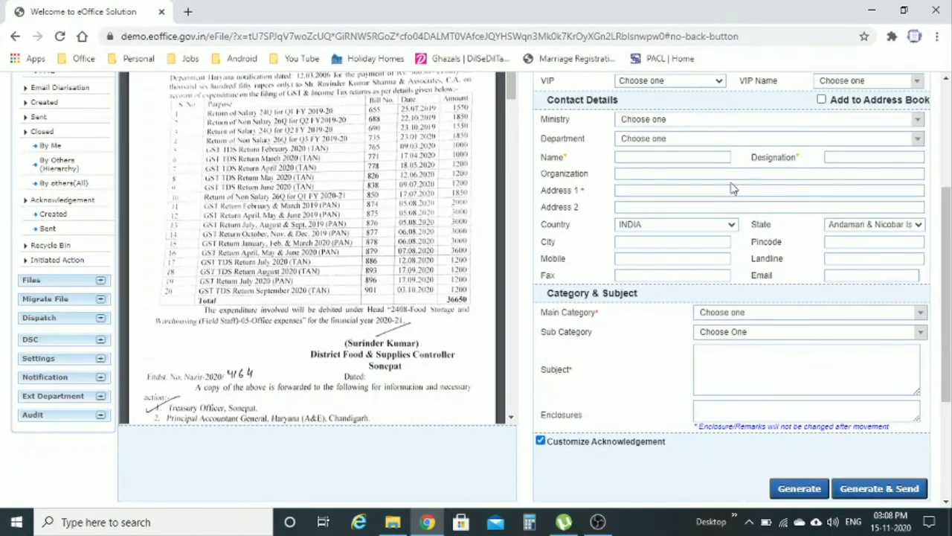
pyautogui.click(870, 159)
pyautogui.write('Auditor')
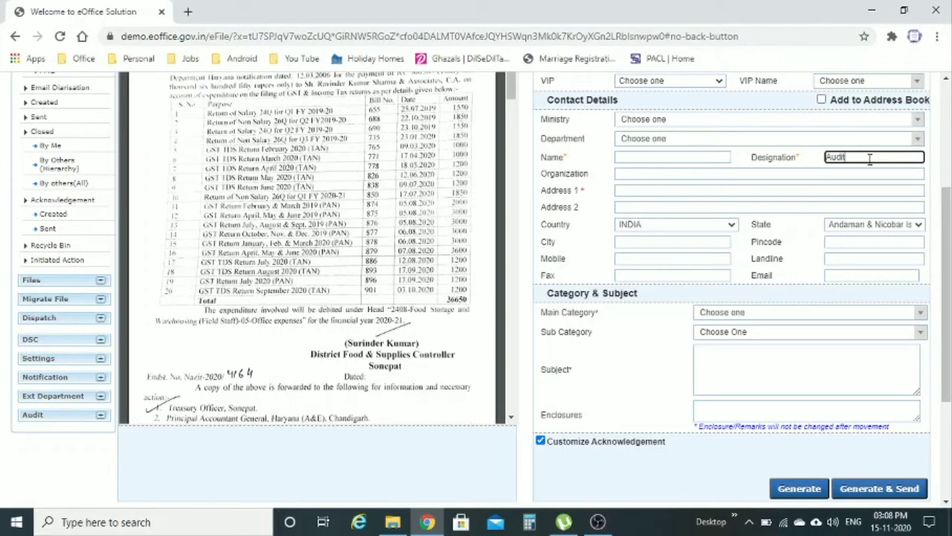
# Step: Enter address 'DDO', choose Audit Matters as main category, and begin the subject 'reg'
pyautogui.click(714, 191)
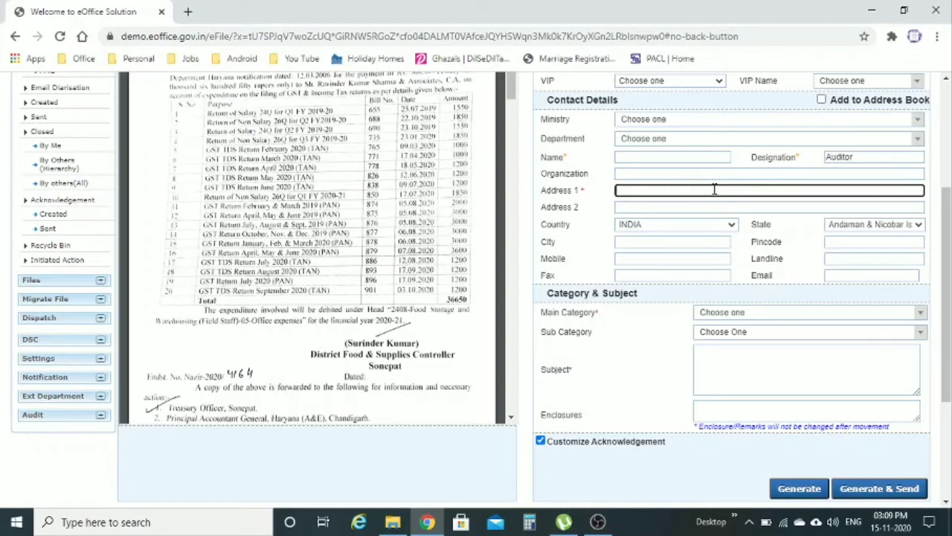
pyautogui.write('DDO')
pyautogui.scroll(-2, 776, 238)
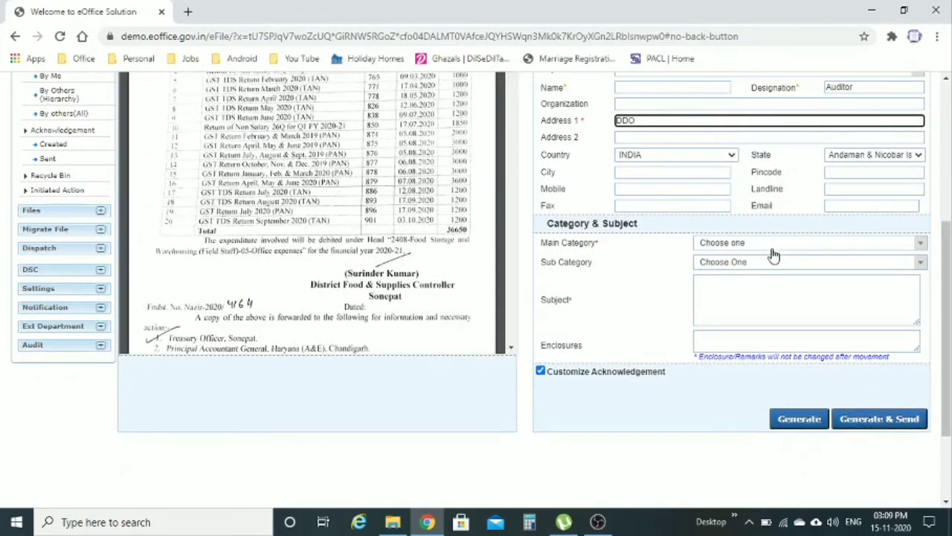
pyautogui.click(774, 247)
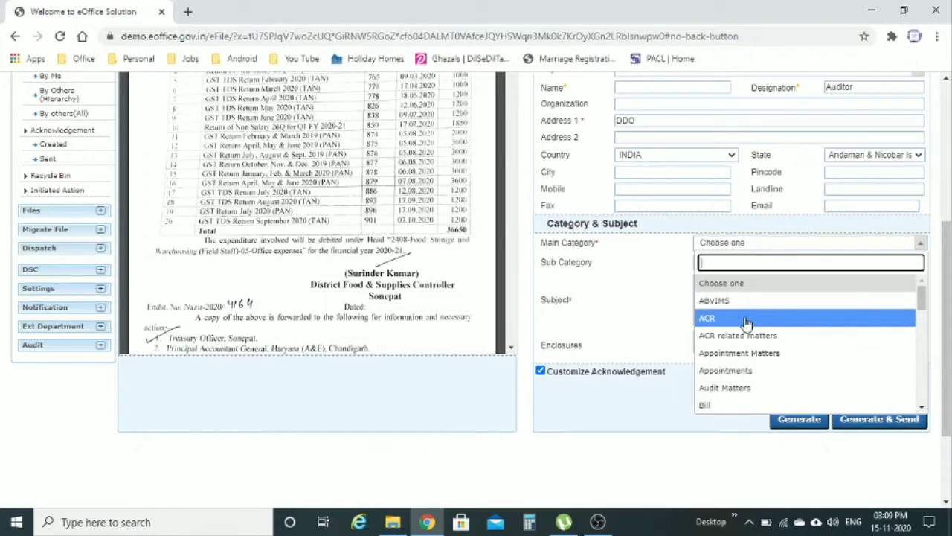
pyautogui.click(745, 389)
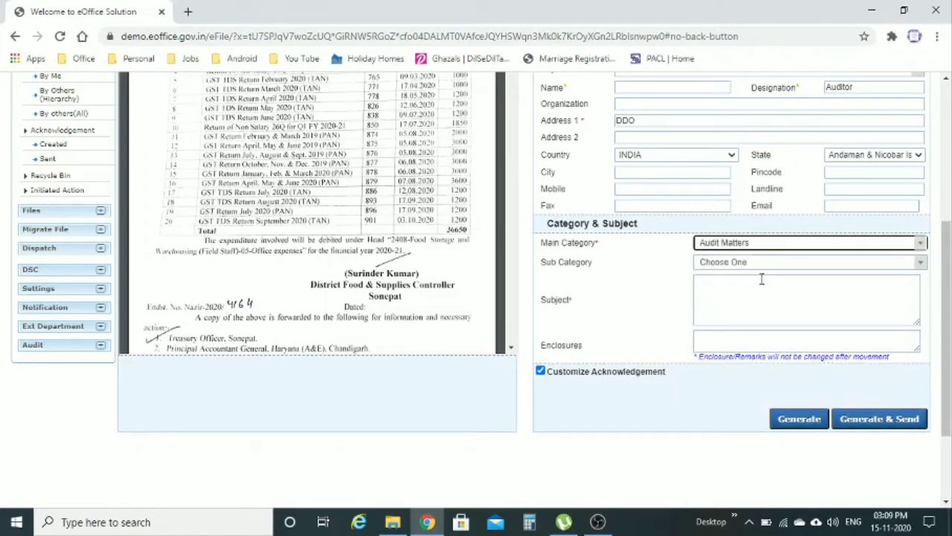
pyautogui.click(751, 303)
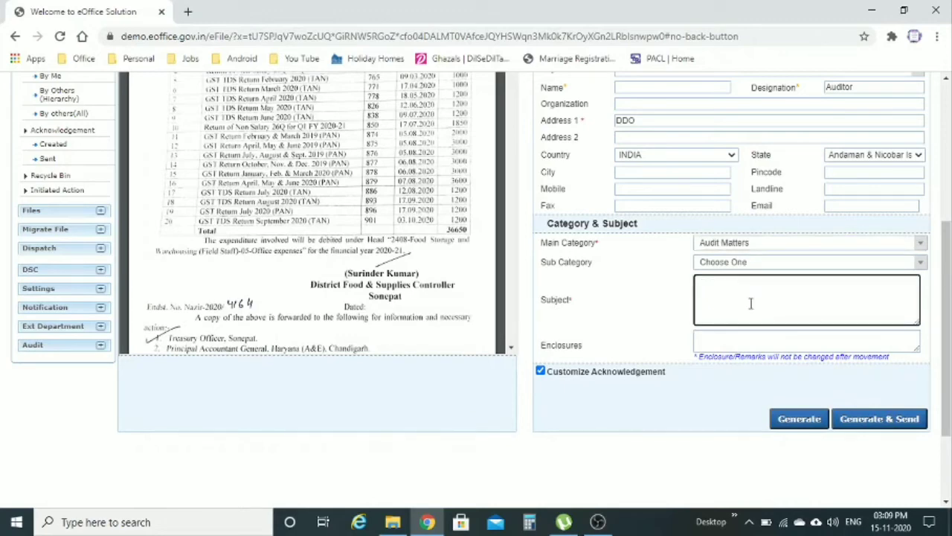
pyautogui.write('reg')
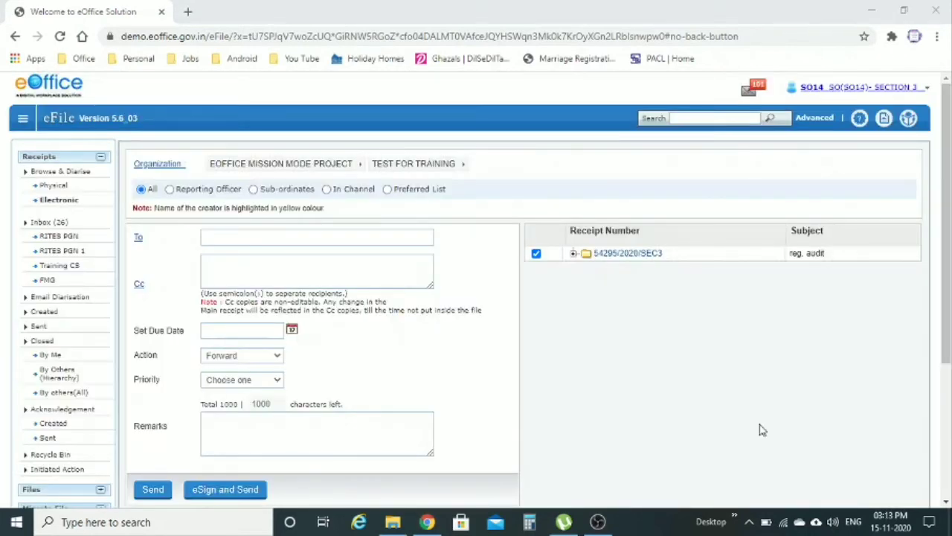
# Step: Fill in the To and Cc recipients and set the due date to 21/11/2020
pyautogui.click(396, 243)
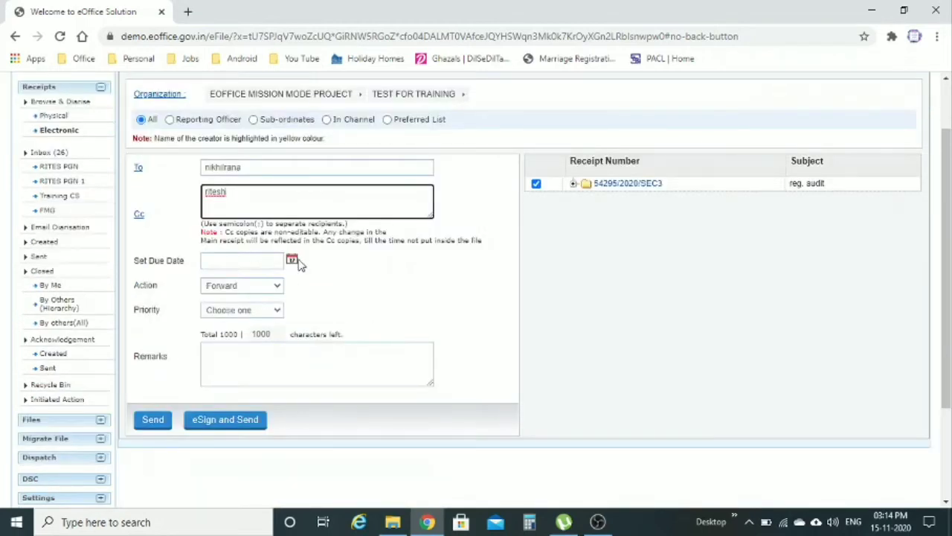
pyautogui.click(332, 274)
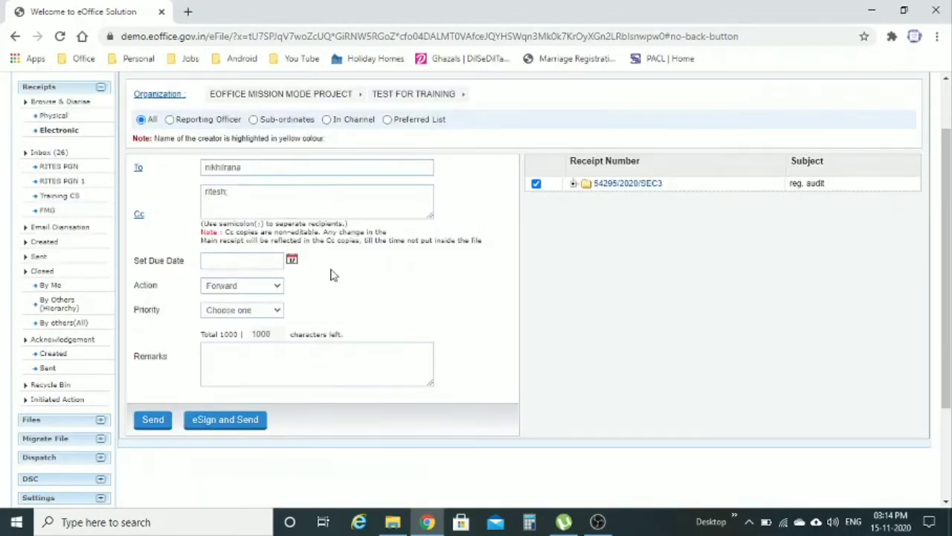
pyautogui.click(292, 260)
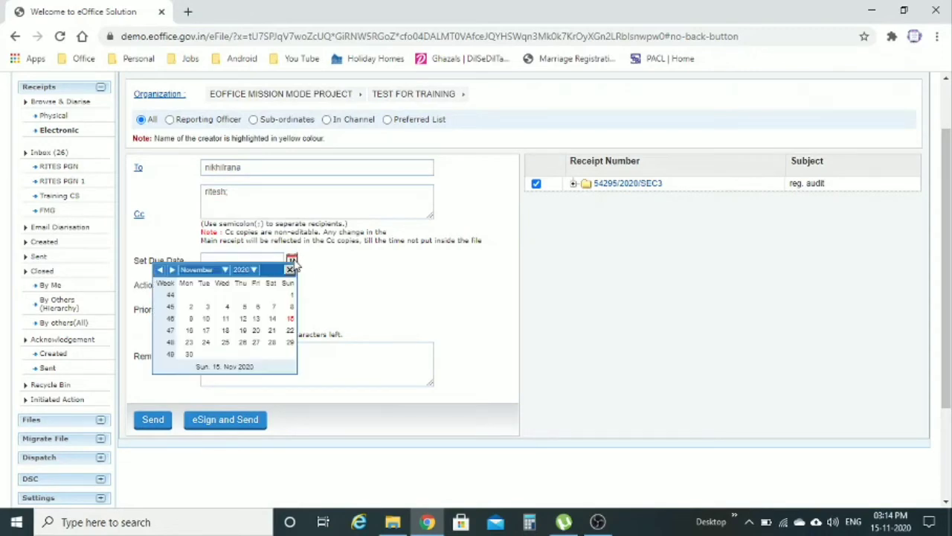
pyautogui.click(272, 319)
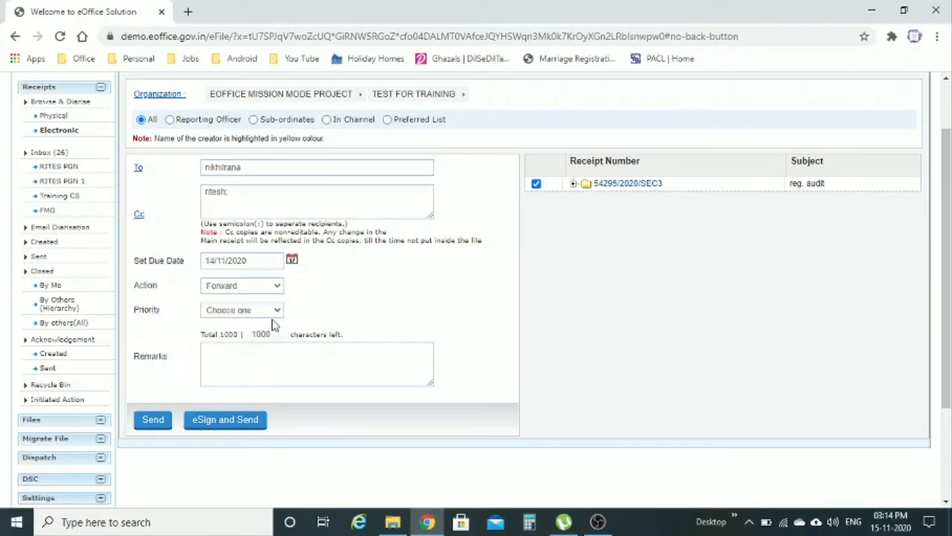
pyautogui.click(292, 260)
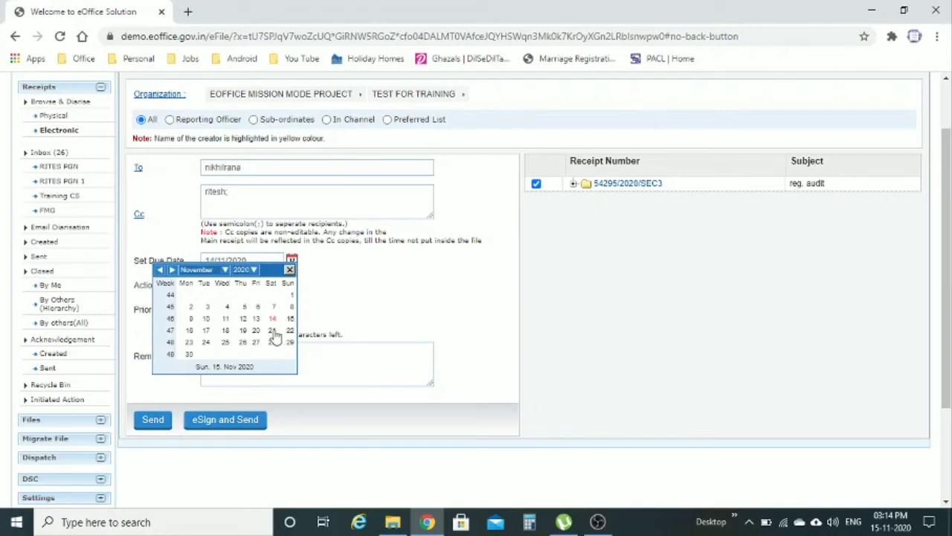
pyautogui.click(274, 331)
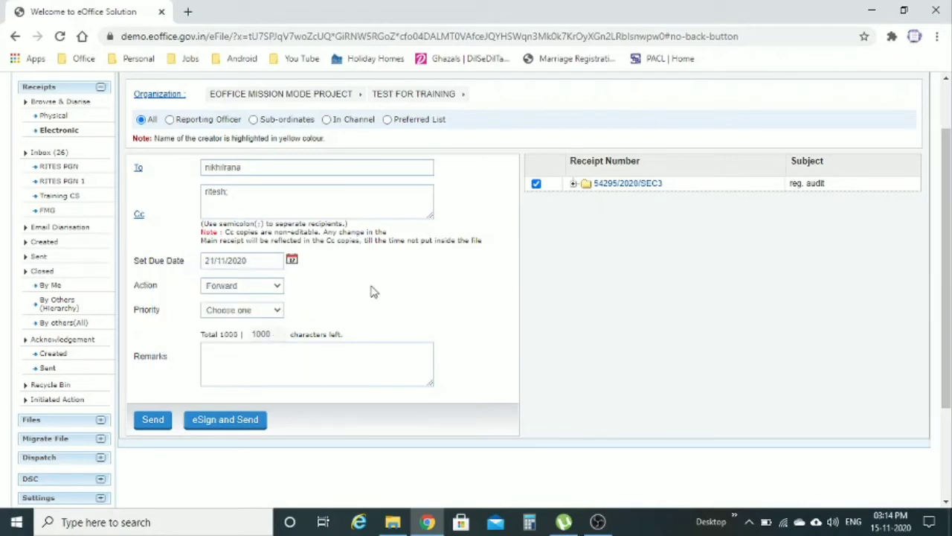
# Step: Keep Forward as the action, leave priority unset, and try eSign and Send
pyautogui.click(277, 287)
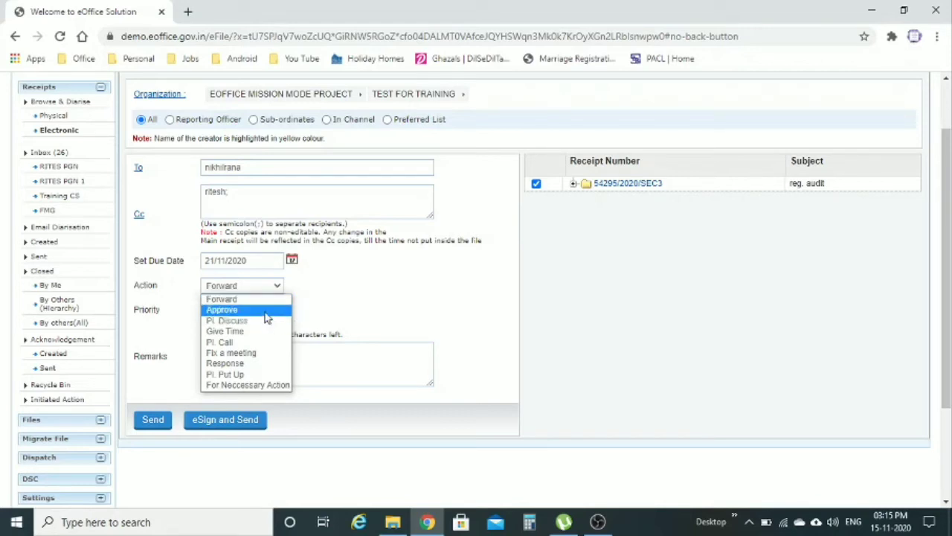
pyautogui.click(333, 310)
pyautogui.click(275, 311)
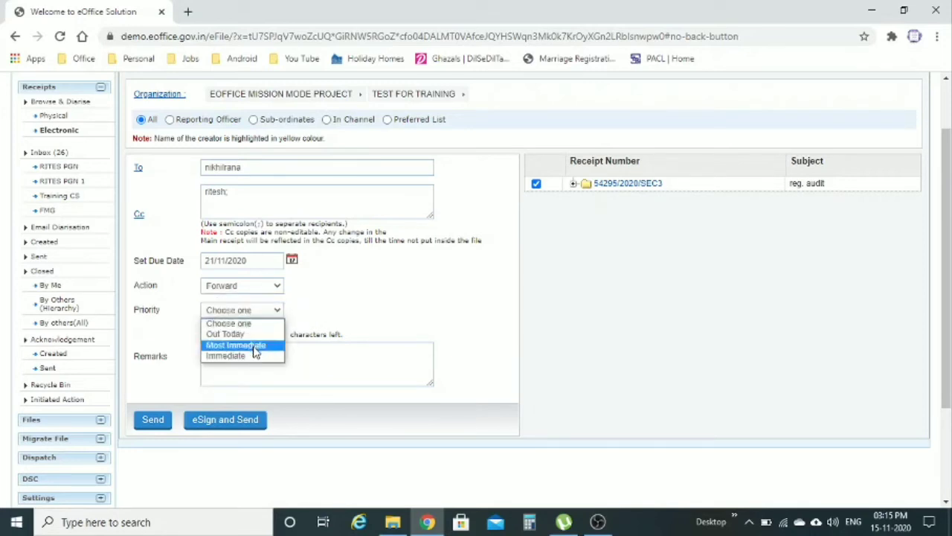
pyautogui.click(348, 312)
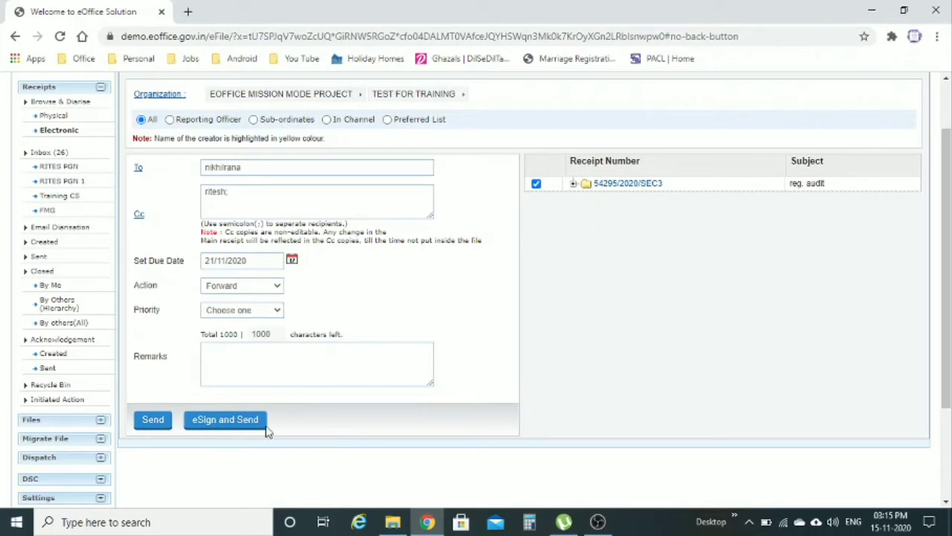
pyautogui.click(224, 427)
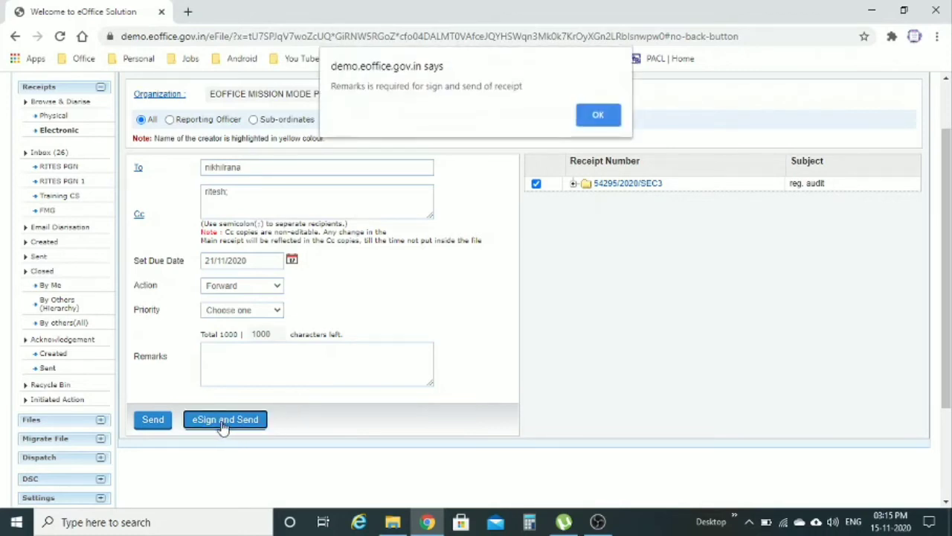
# Step: Dismiss the remarks-required alert and type the remark 'asjsklhjkgss'
pyautogui.click(598, 115)
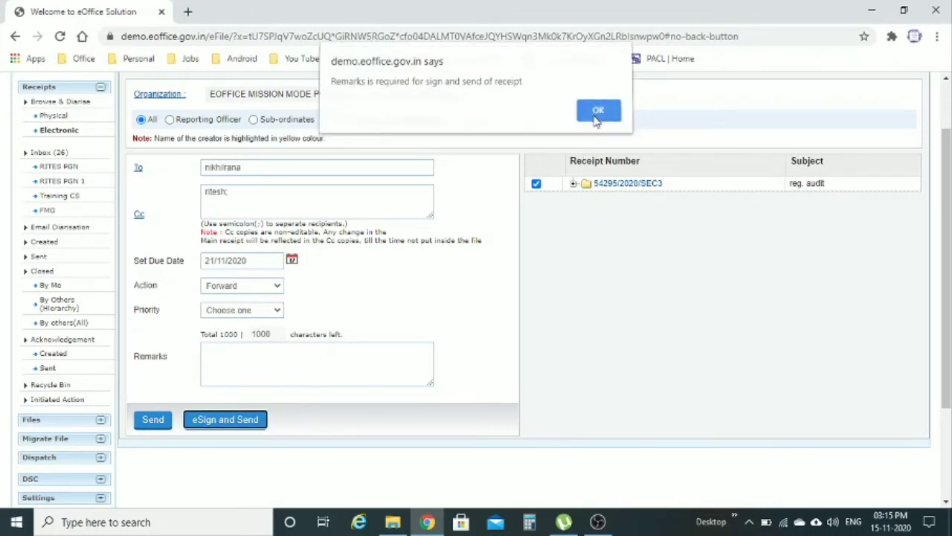
pyautogui.write('asjsklhjkgss')
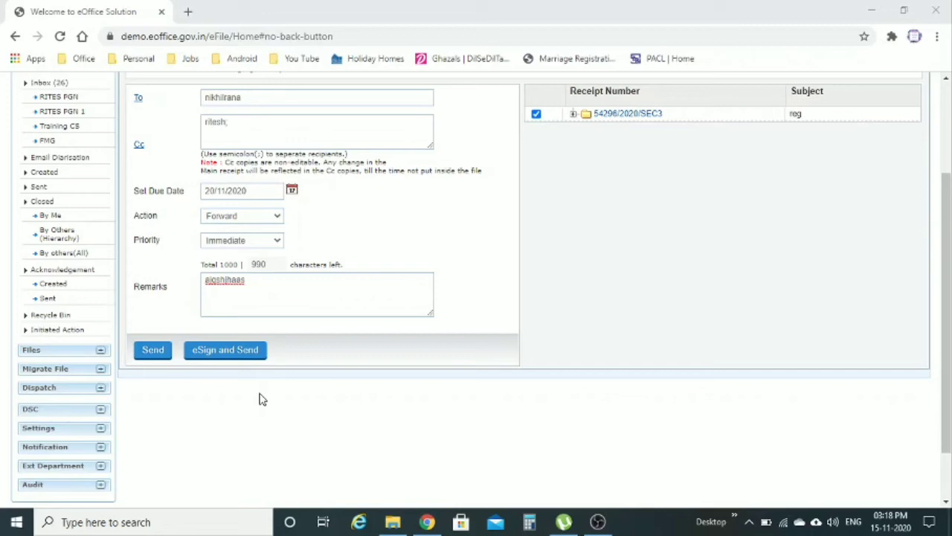
# Step: Try sending the receipt, note the Invalid User error, and start re-entering the main recipient's name
pyautogui.click(154, 354)
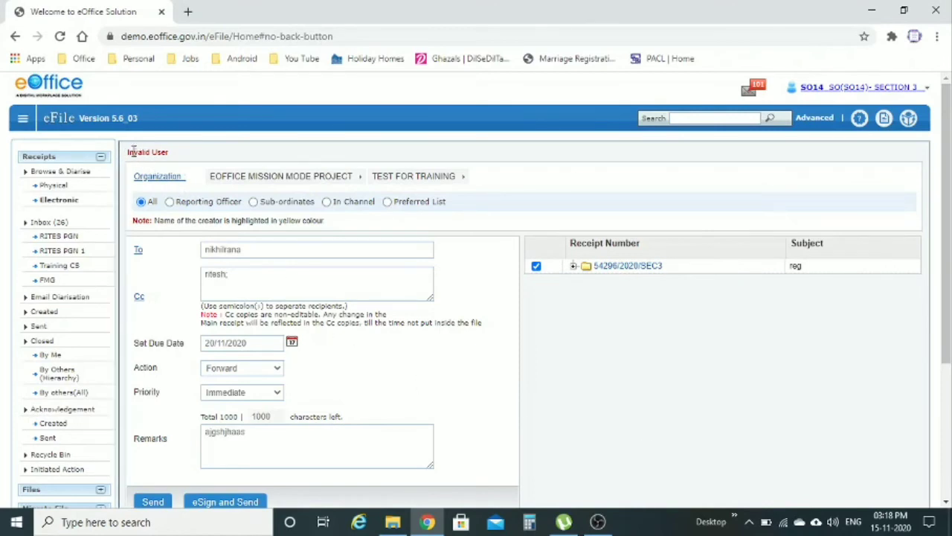
pyautogui.moveTo(128, 154); pyautogui.dragTo(187, 165)
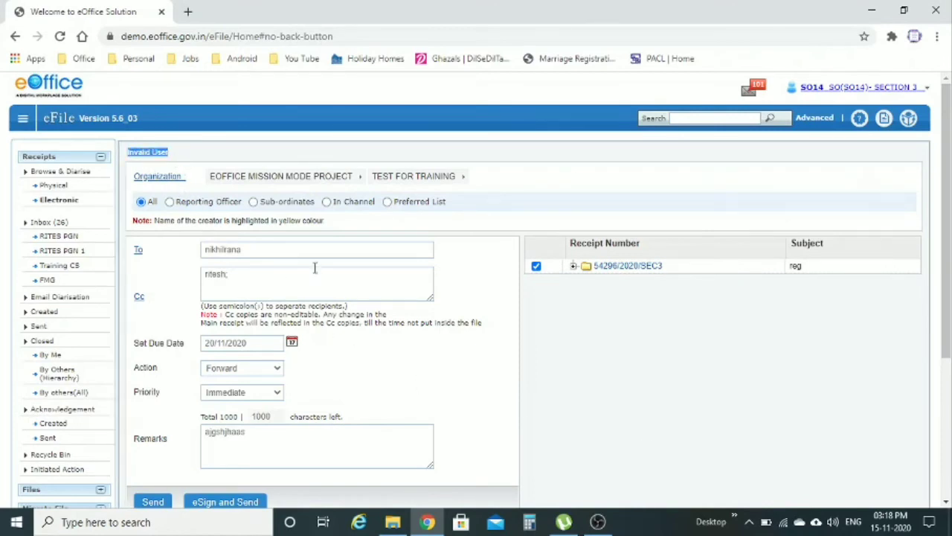
pyautogui.click(305, 256)
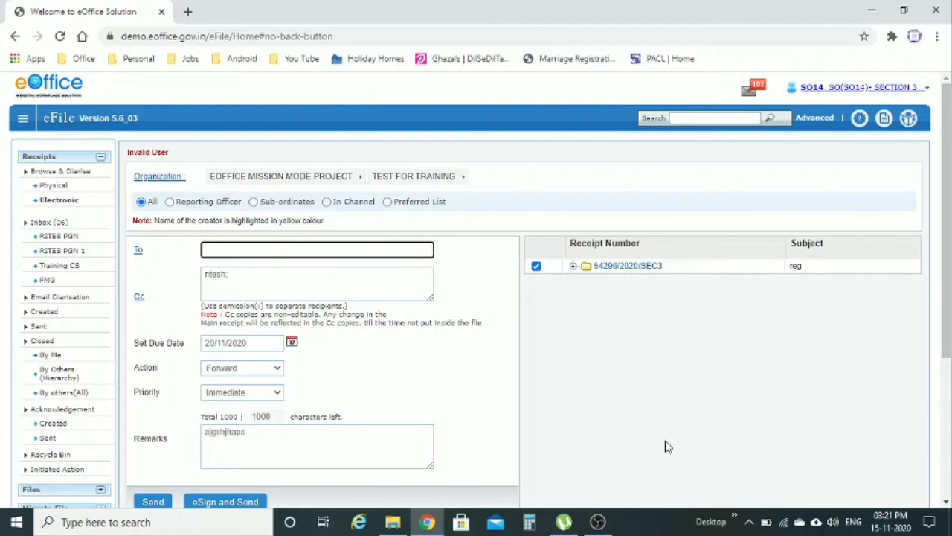
pyautogui.write('ha')
pyautogui.press('BackSpace')
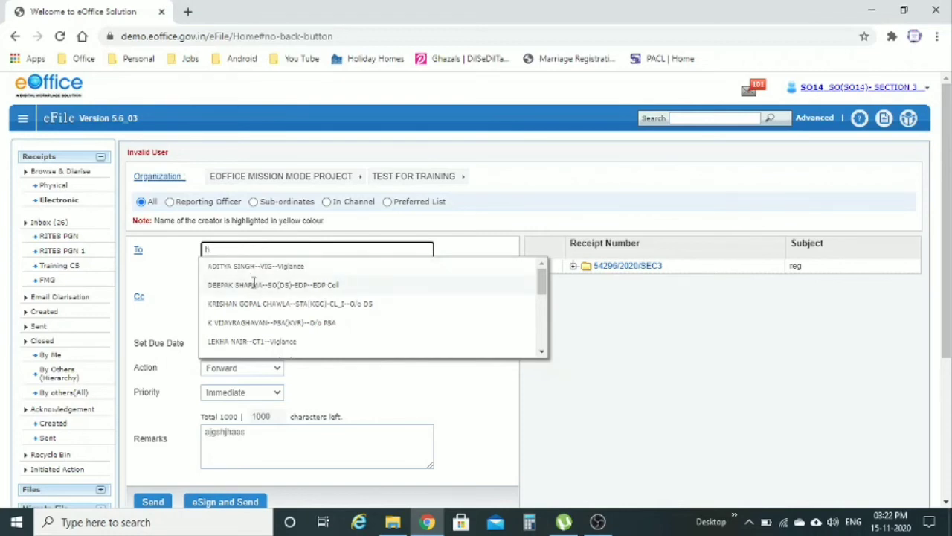
pyautogui.click(254, 283)
pyautogui.click(254, 282)
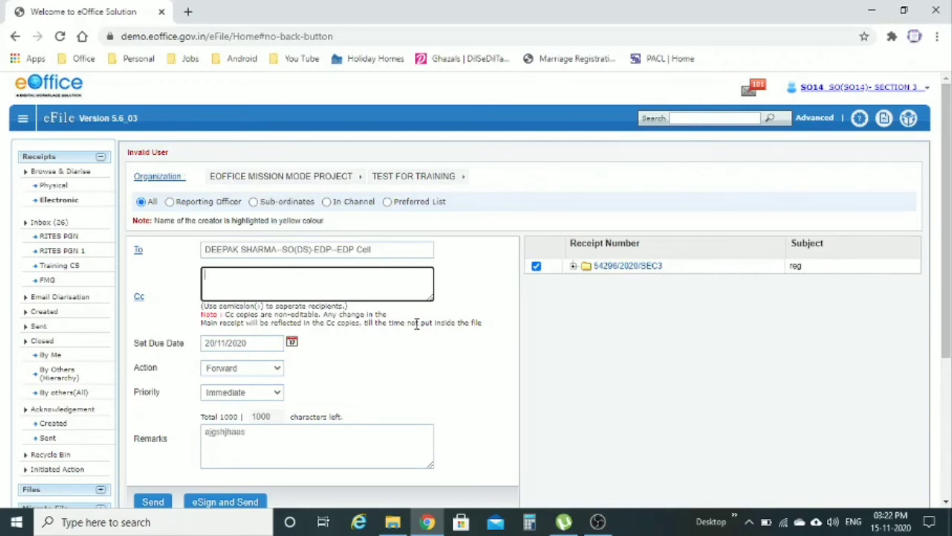
pyautogui.scroll(-1, 416, 322)
pyautogui.scroll(-3, 416, 323)
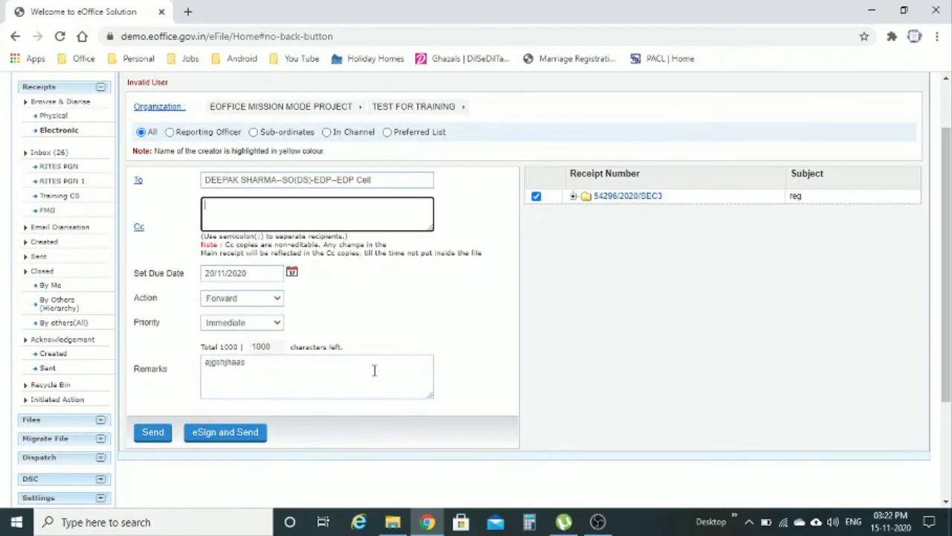
pyautogui.click(160, 437)
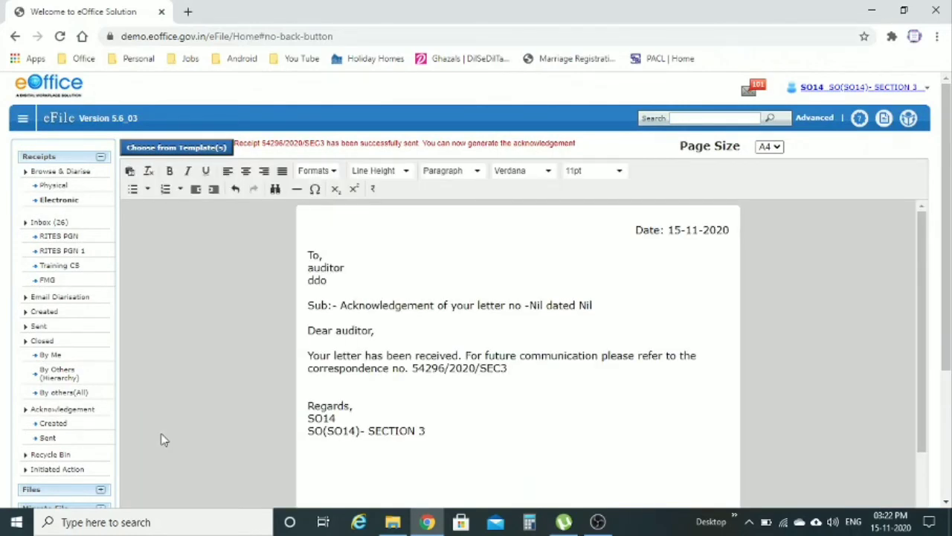
pyautogui.scroll(1, 776, 369)
pyautogui.doubleClick(316, 268)
pyautogui.click(788, 334)
pyautogui.scroll(-1, 789, 335)
pyautogui.scroll(-3, 788, 335)
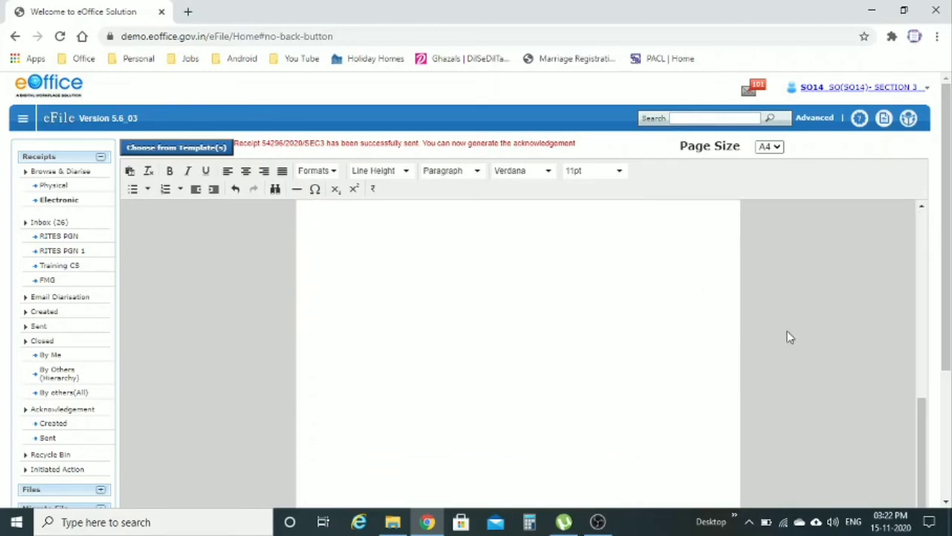
pyautogui.scroll(-2, 948, 319)
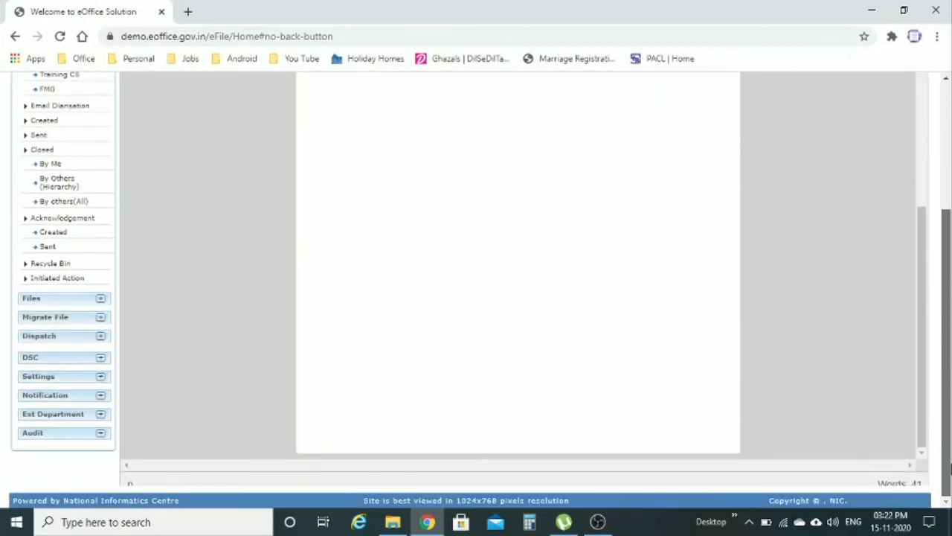
pyautogui.scroll(1, 949, 320)
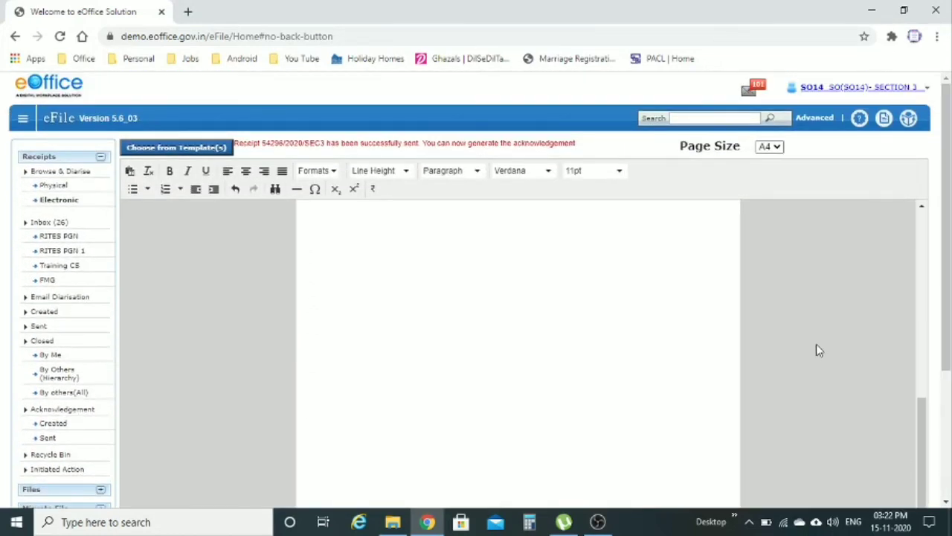
pyautogui.scroll(4, 814, 346)
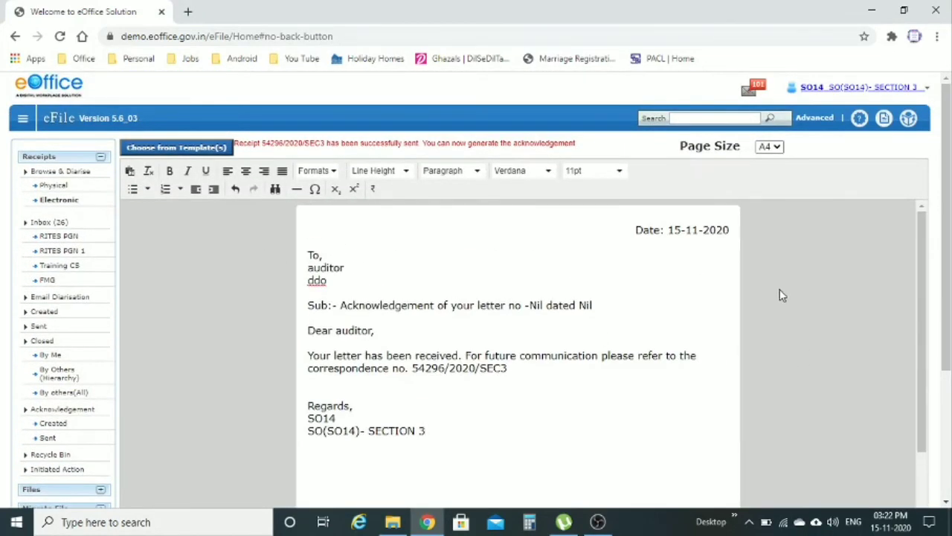
pyautogui.scroll(-3, 781, 292)
pyautogui.scroll(-3, 831, 309)
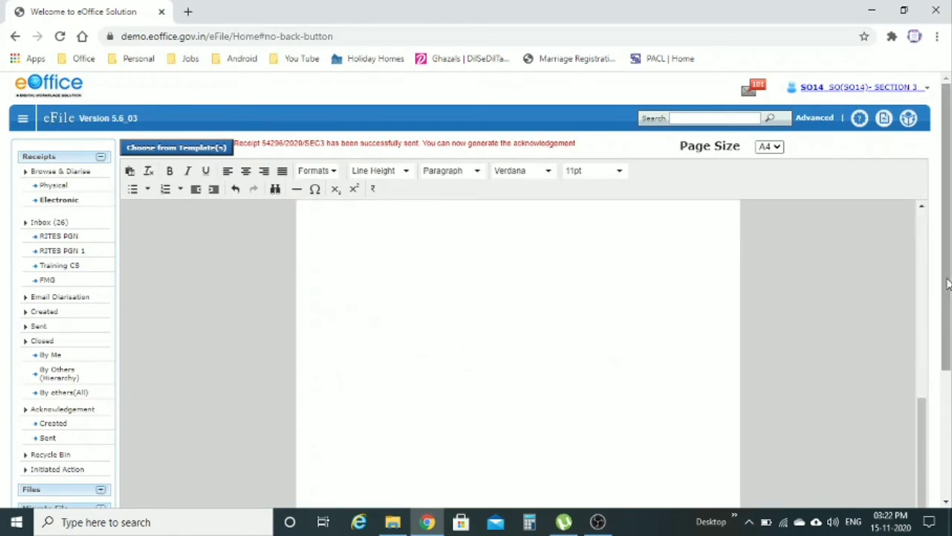
pyautogui.scroll(-4, 856, 401)
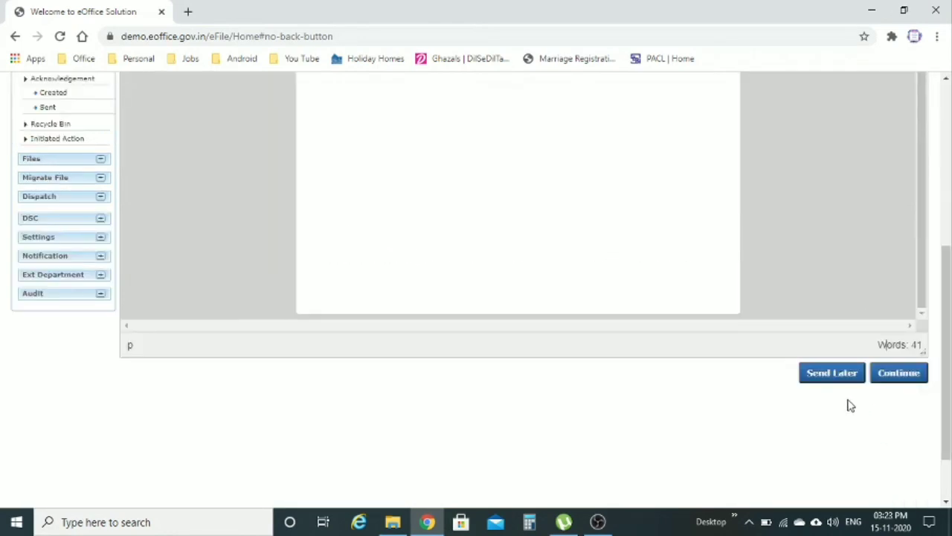
# Step: Continue to the dispatch details and send acknowledgement 19882/2020-ACK for receipt 54296/2020/SEC3
pyautogui.click(900, 373)
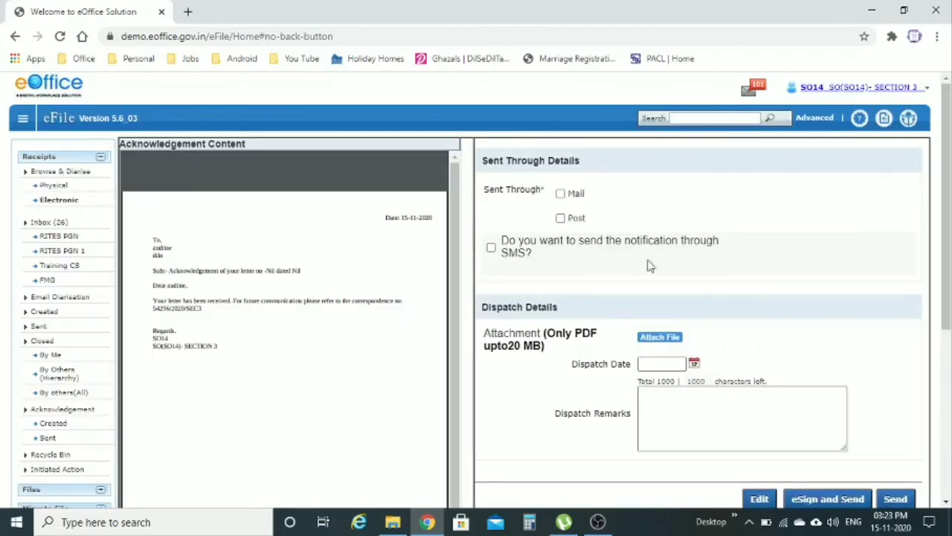
pyautogui.click(562, 194)
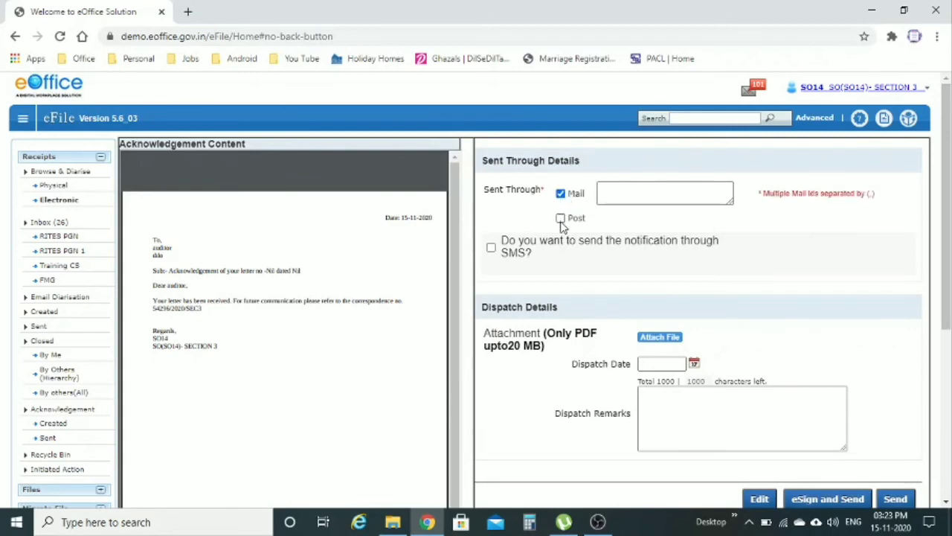
pyautogui.click(560, 194)
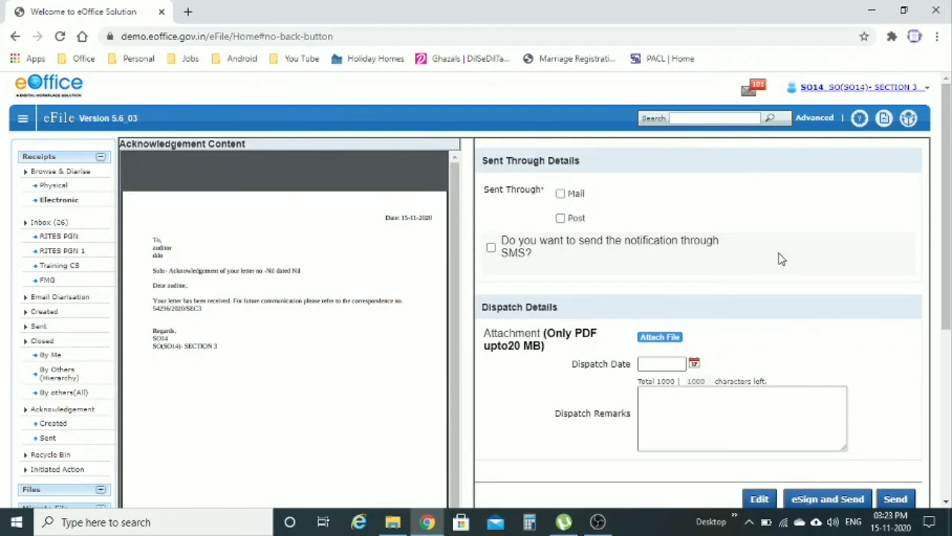
pyautogui.scroll(-2, 780, 258)
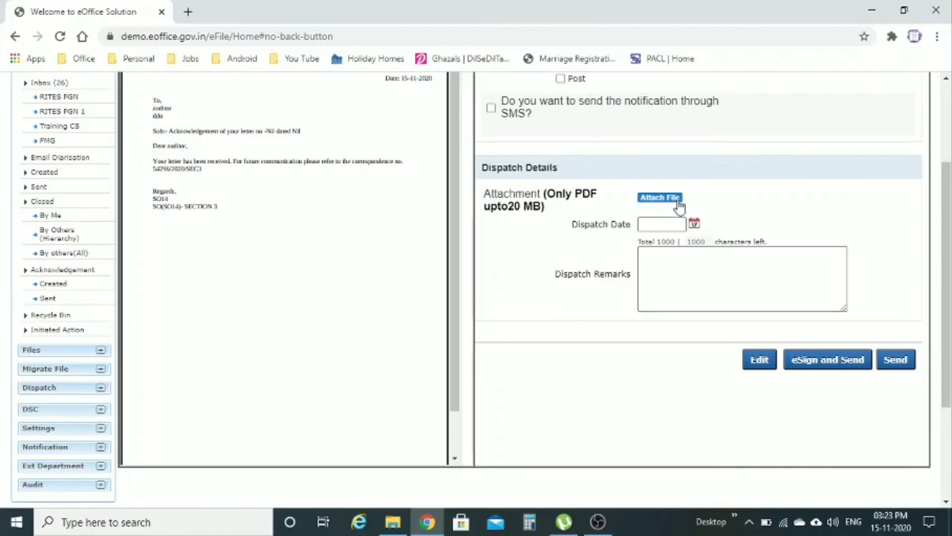
pyautogui.click(900, 363)
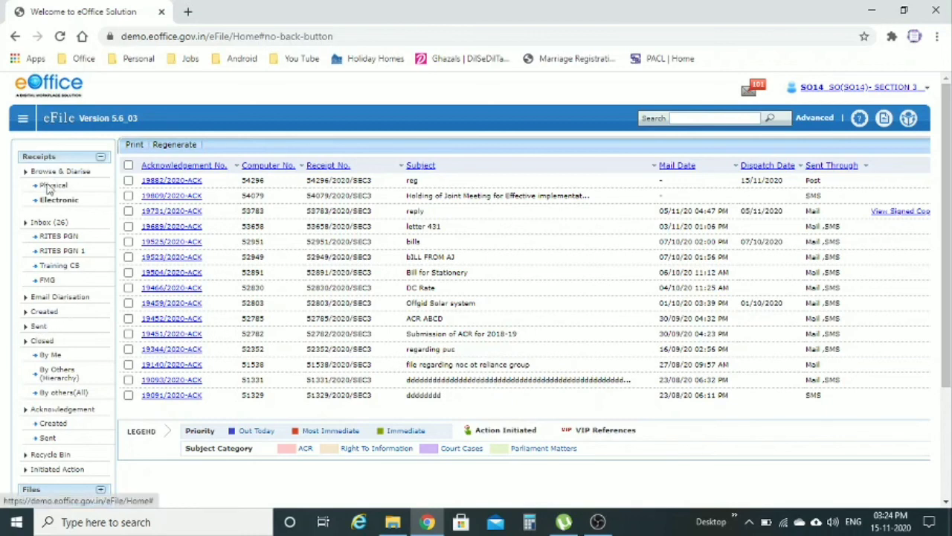
# Step: Show the Sent receipts list and check the newest receipt's subject
pyautogui.click(38, 326)
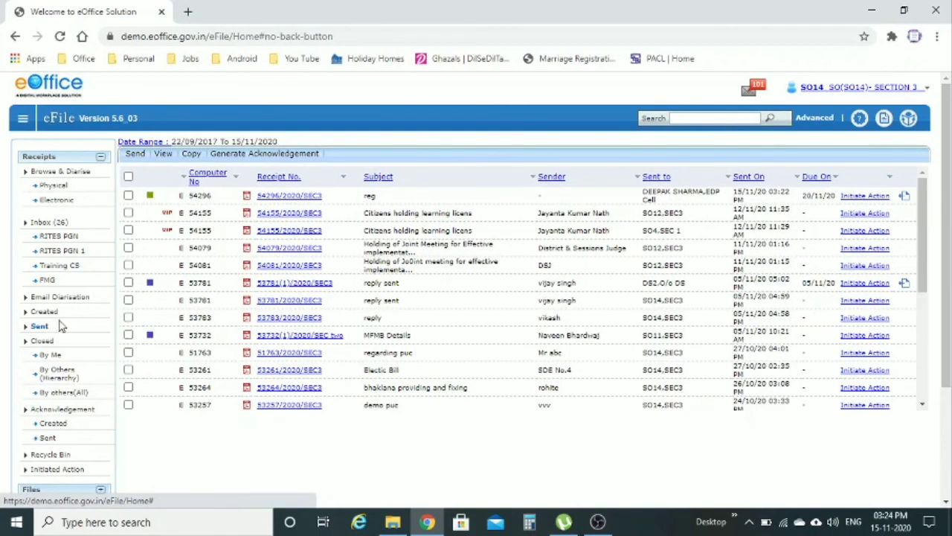
pyautogui.doubleClick(374, 196)
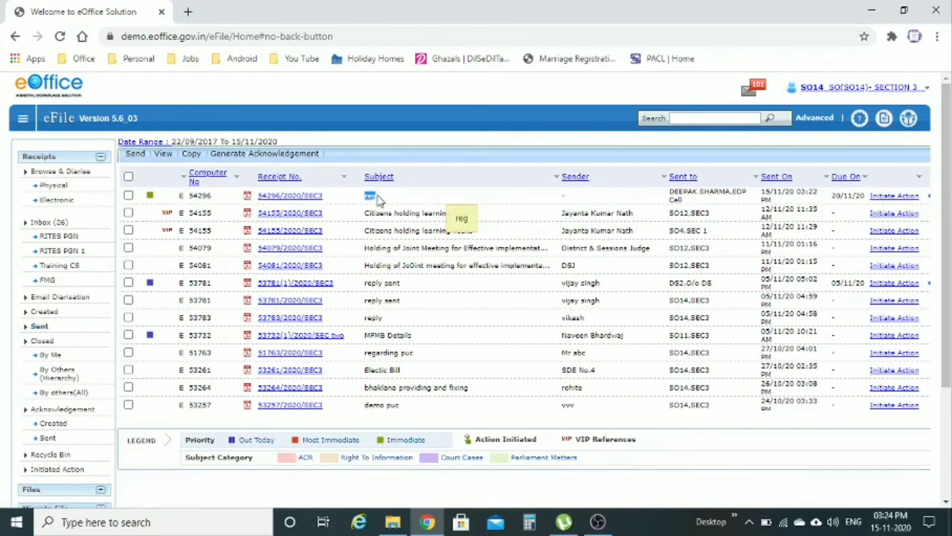
pyautogui.click(377, 197)
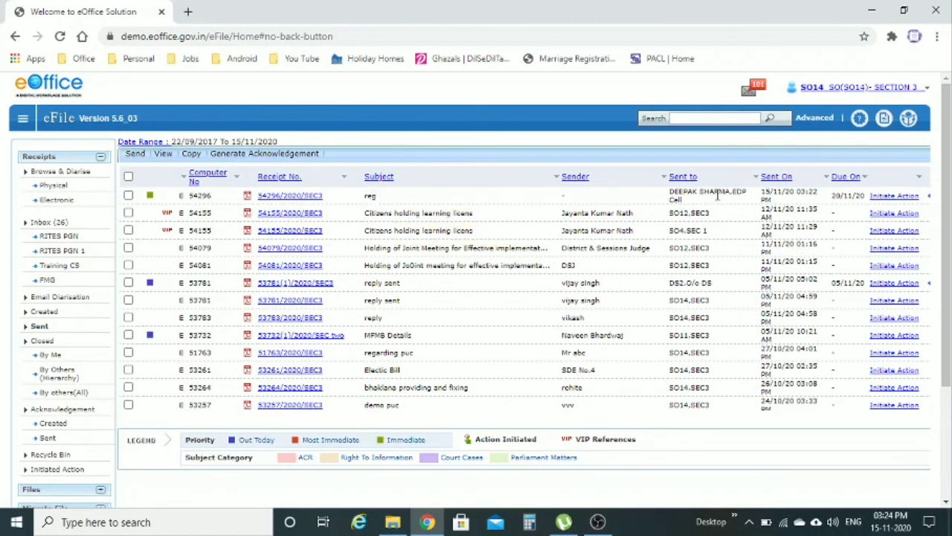
pyautogui.moveTo(366, 198); pyautogui.dragTo(392, 202)
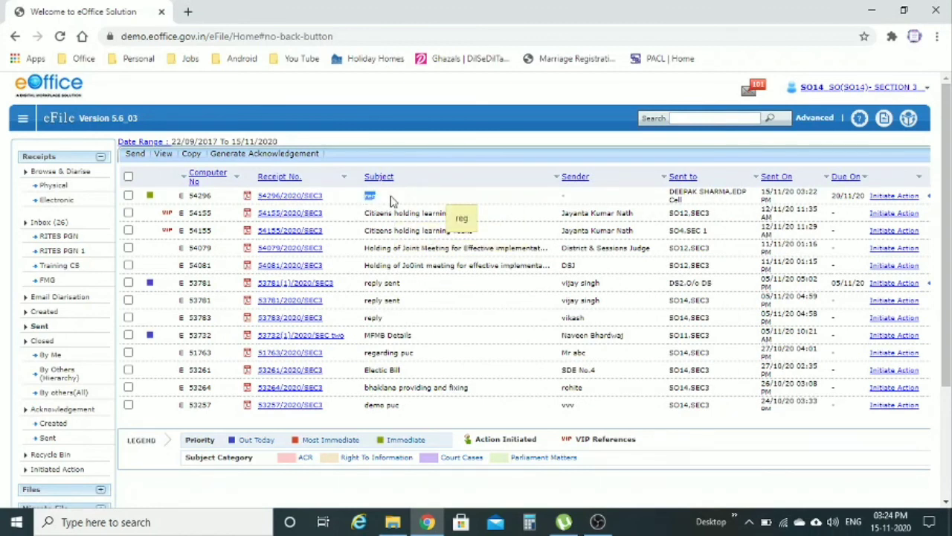
# Step: Open receipt 54296/2020/SEC3's details and review its category, letter preview and EDP Cell forward
pyautogui.click(288, 197)
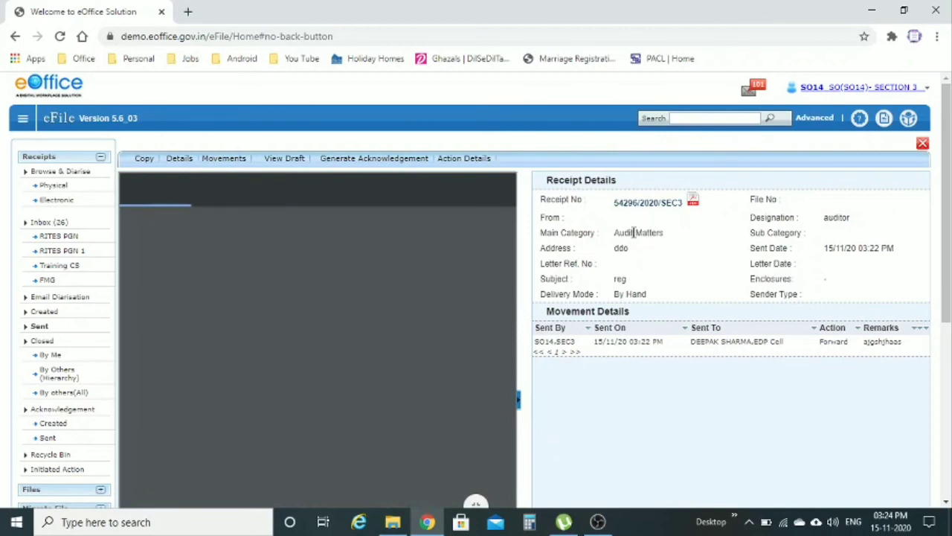
pyautogui.moveTo(644, 232); pyautogui.dragTo(626, 240)
pyautogui.scroll(-3, 648, 281)
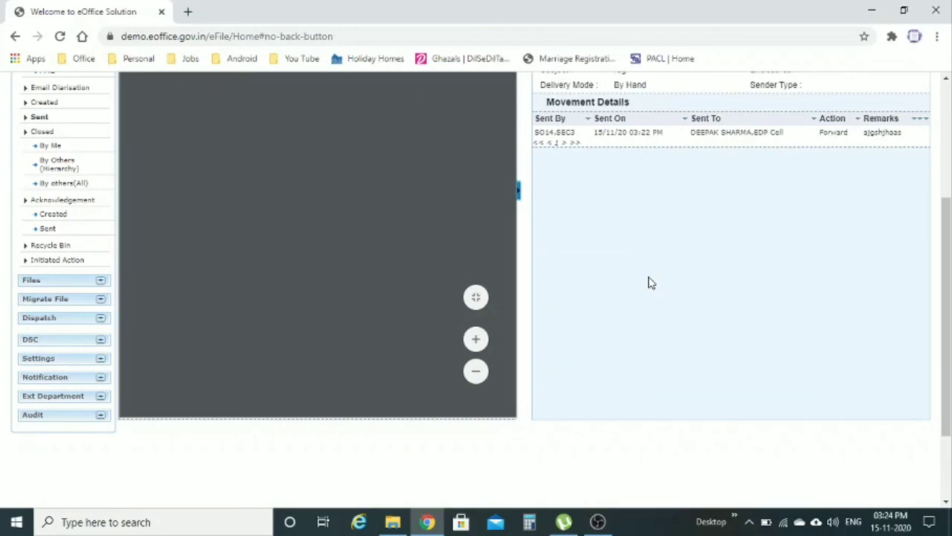
pyautogui.scroll(-2, 648, 282)
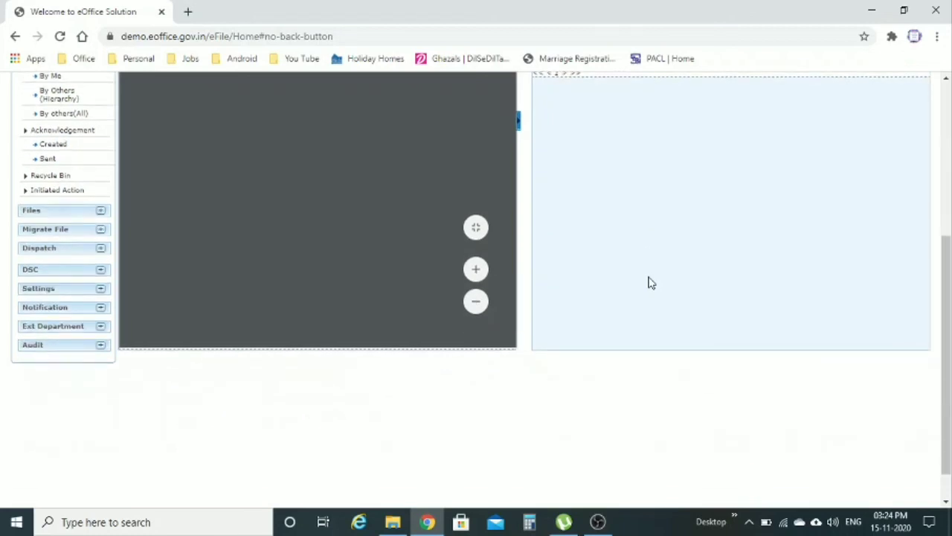
pyautogui.scroll(3, 648, 283)
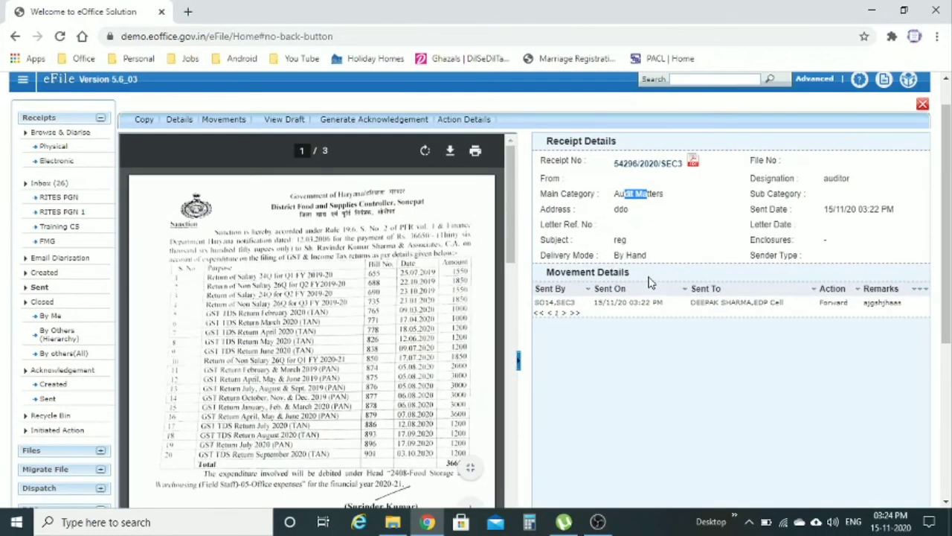